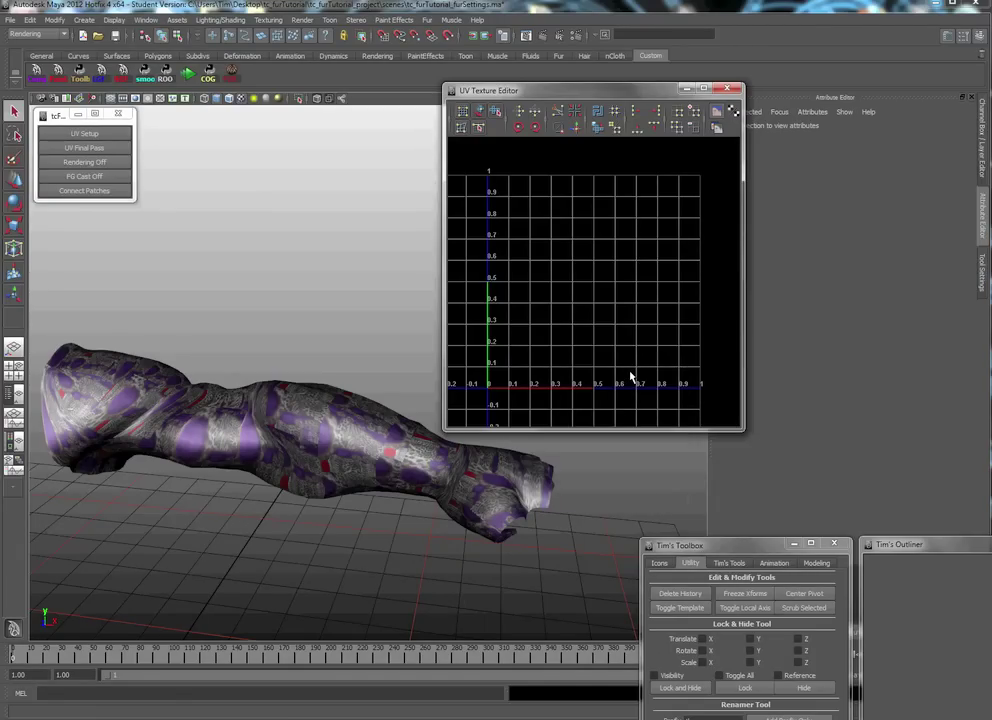
Examine the UV layouts of several forearm patches in the UV Texture Editor
left_click_drag(317, 454, 340, 502, "alt")
left_click(340, 502)
left_click(368, 487)
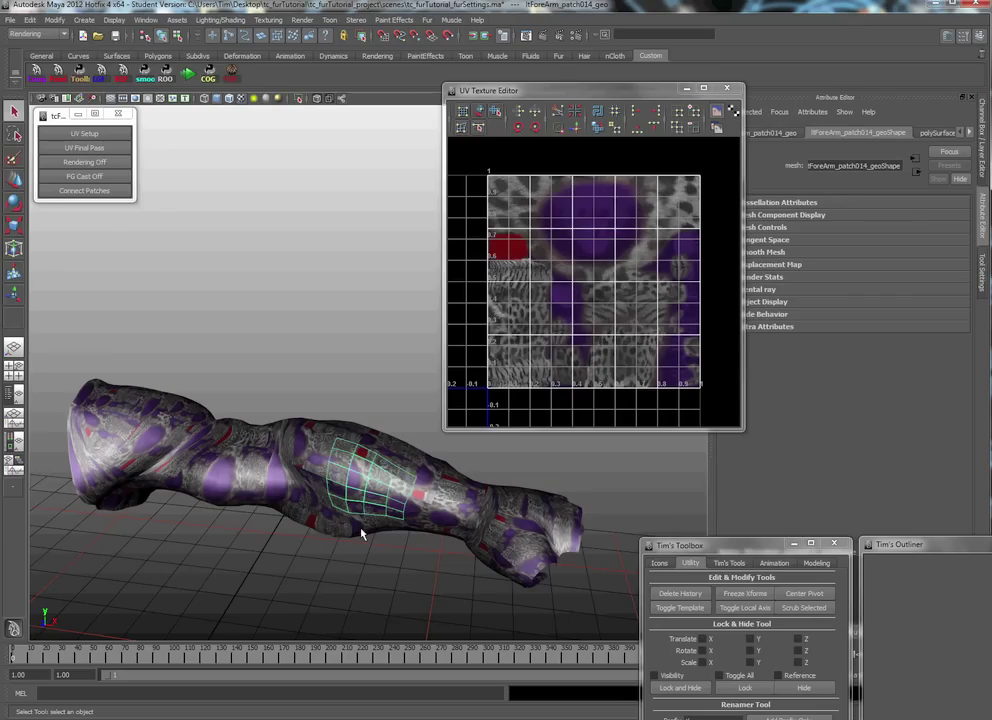
left_click(362, 532)
left_click(429, 474)
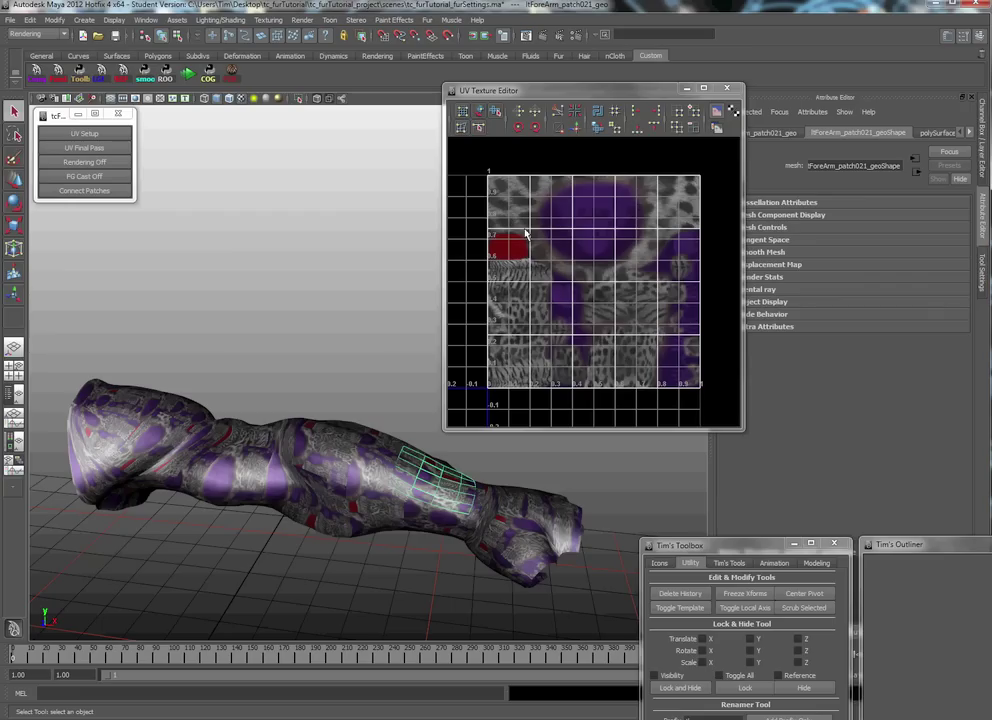
Select all the arm patches and run the UV Final Pass script on them
left_click_drag(314, 380, 288, 400, "alt")
left_click_drag(123, 432, 515, 582)
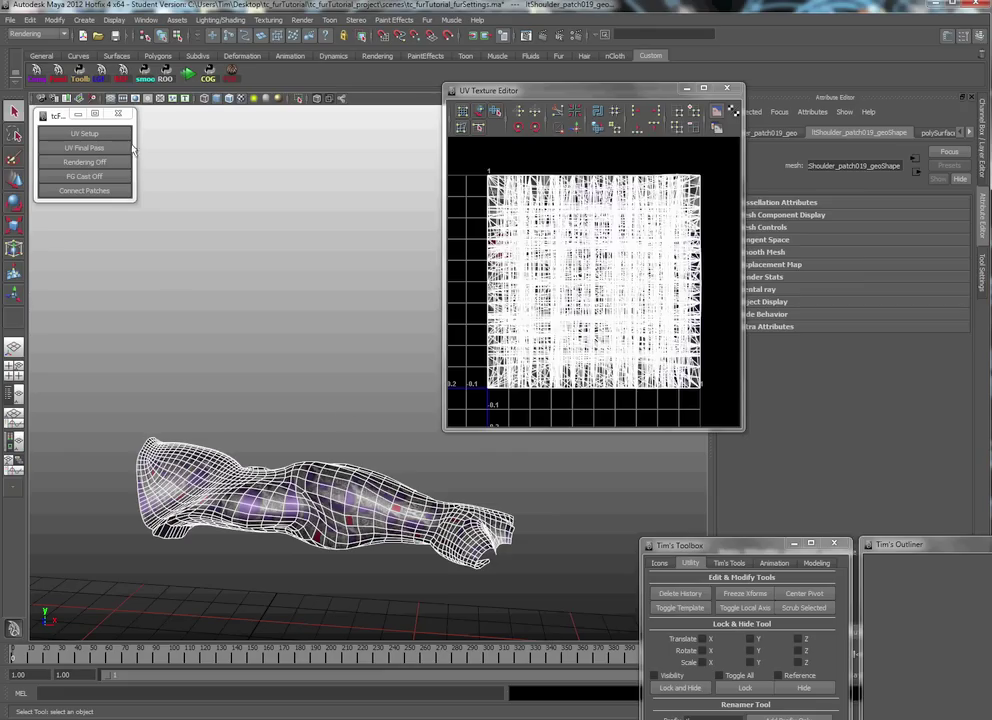
left_click(107, 151)
Compare the UV orientation of neighbouring forearm patches, including ltForeArm_patch014_geo and ltForeArm_patch017_geo, and clear the selection
left_click(373, 523)
left_click(366, 545)
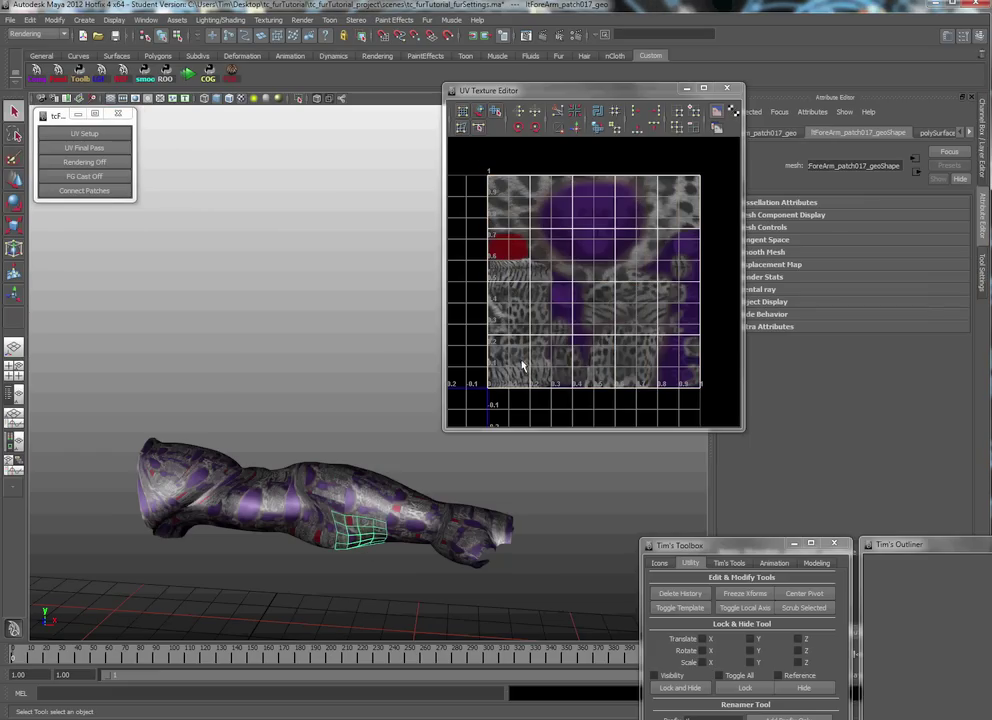
left_click(405, 542)
left_click(381, 509)
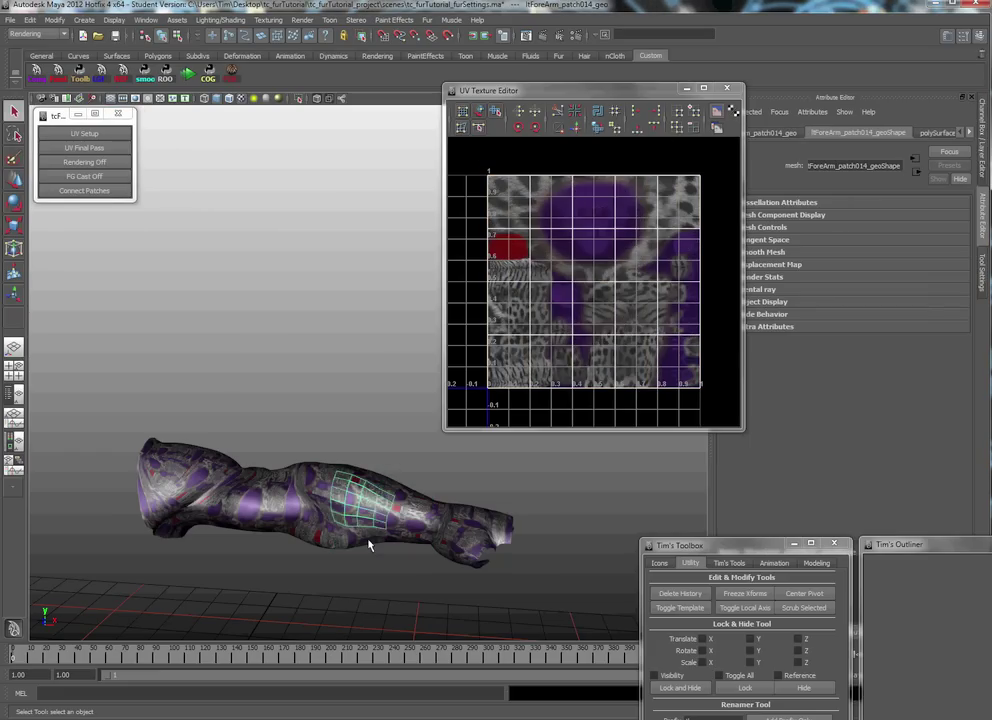
left_click(369, 545)
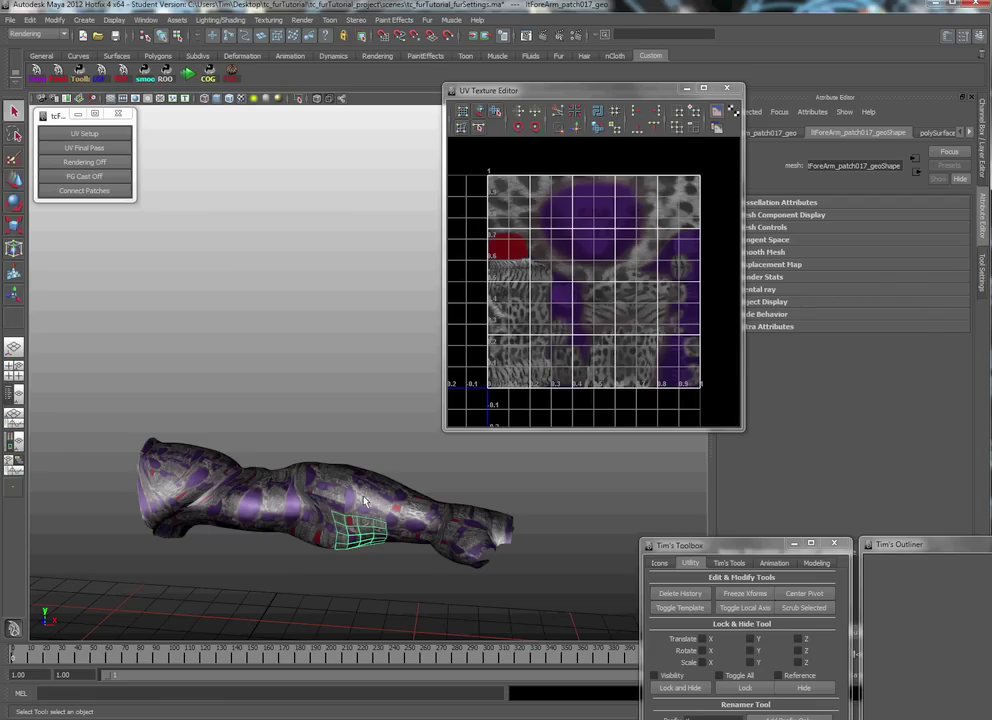
right_click_drag(393, 577, 319, 430, "alt")
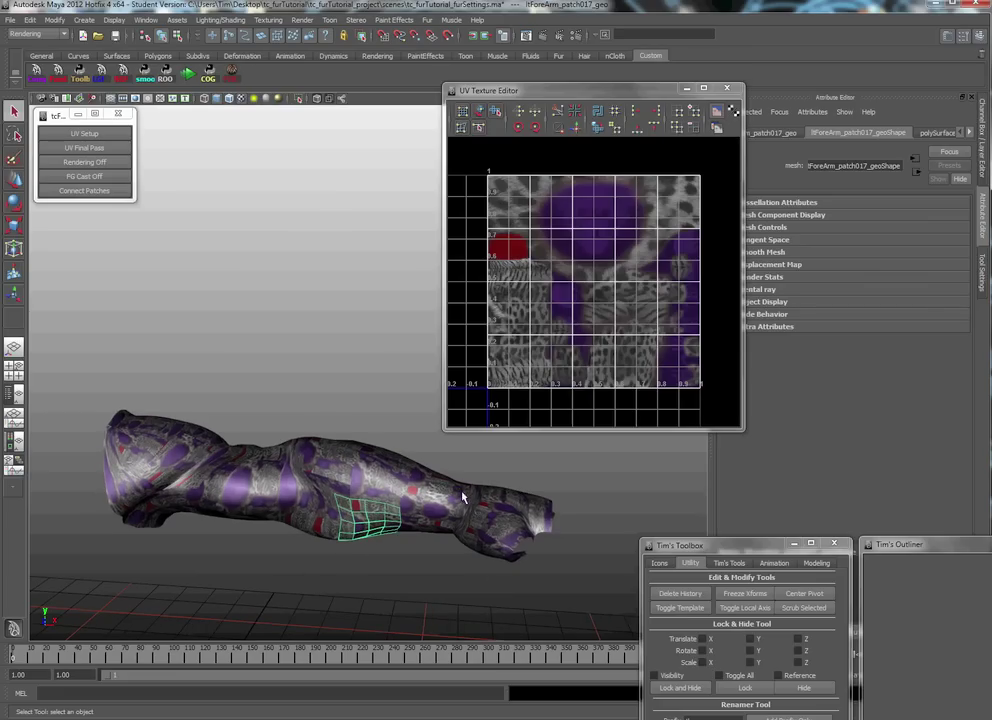
right_click_drag(498, 497, 481, 537, "alt")
left_click_drag(481, 537, 430, 545, "alt")
left_click(631, 255)
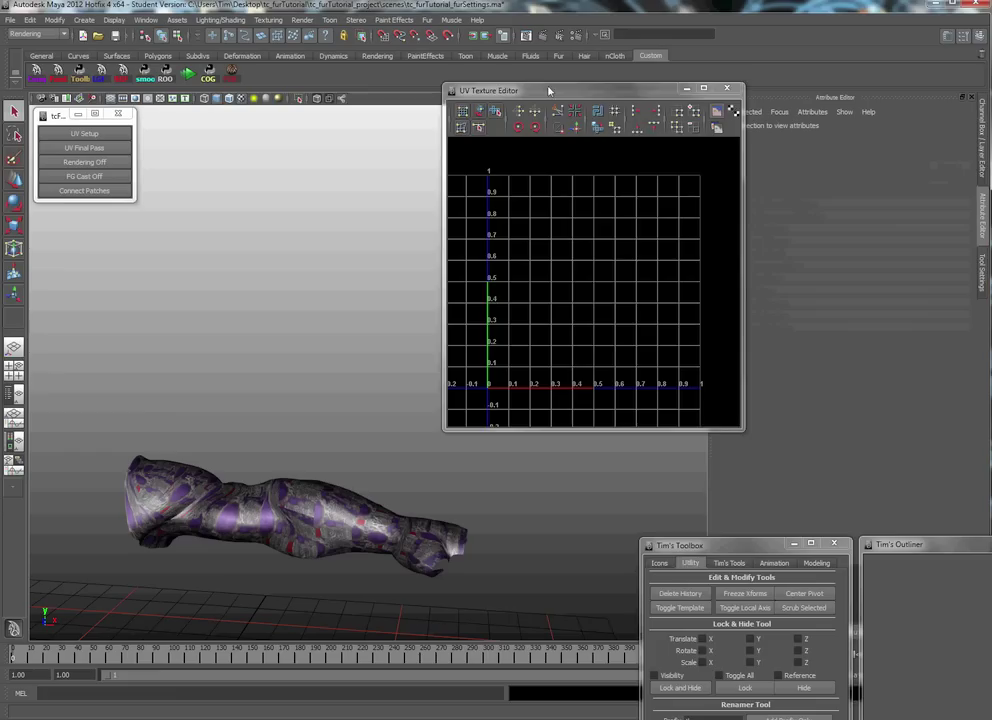
Move the UV Texture Editor out of the way and select every patch of the arm
left_click_drag(546, 95, 440, 699)
left_click_drag(110, 447, 402, 426)
left_click(402, 426)
left_click_drag(95, 410, 406, 607)
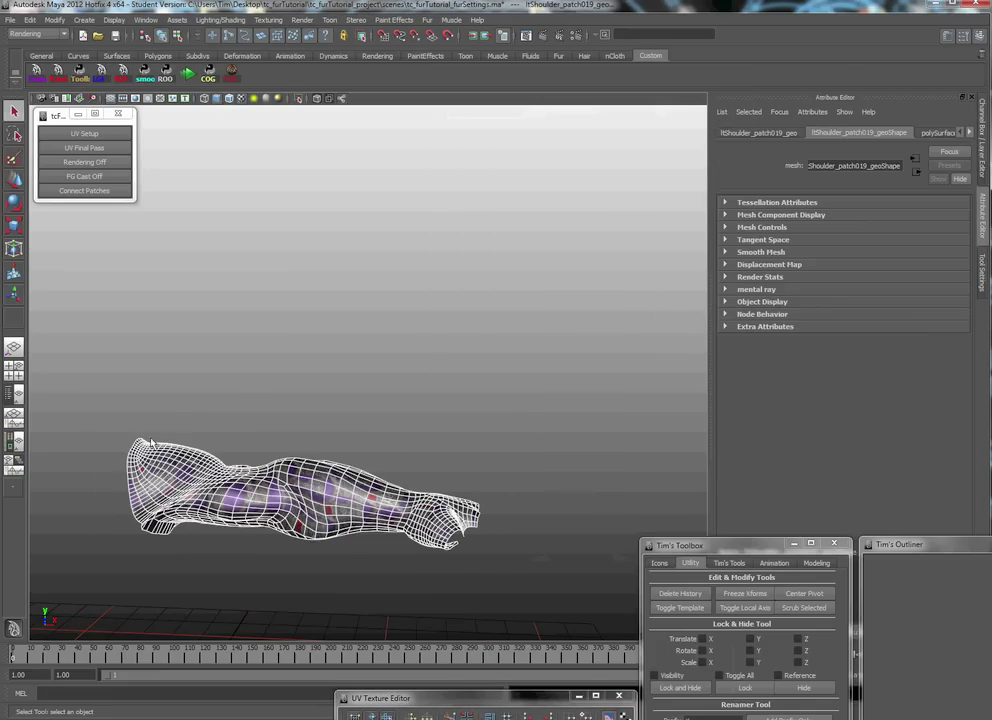
Attach a new fur description to all the selected arm patches
left_click(427, 20)
mouse_move(436, 38)
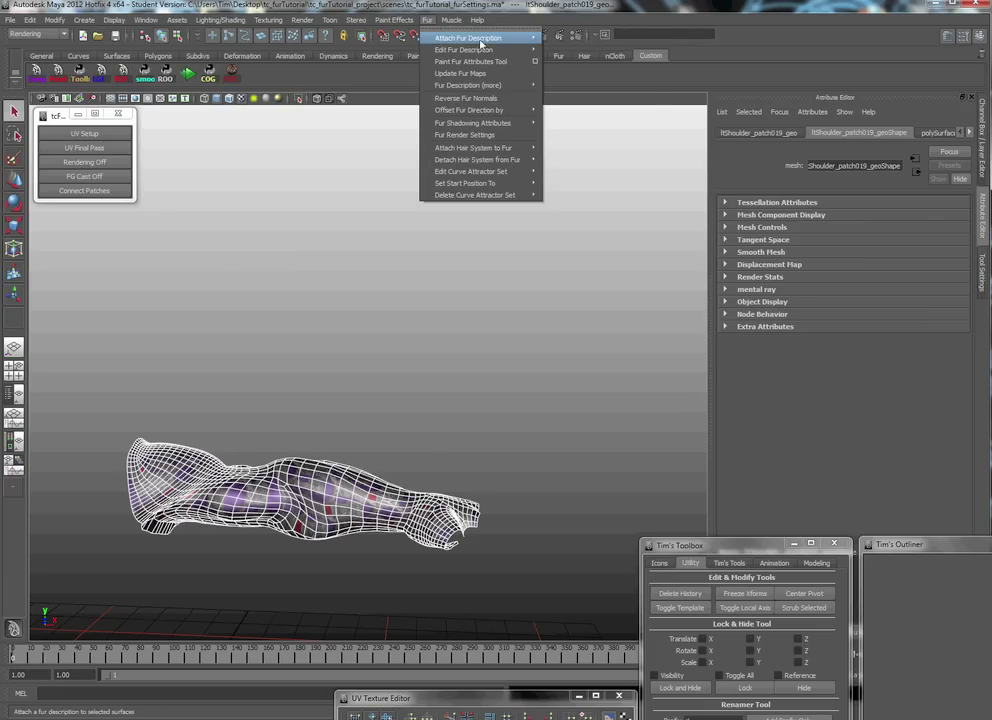
mouse_move(464, 88)
mouse_move(473, 123)
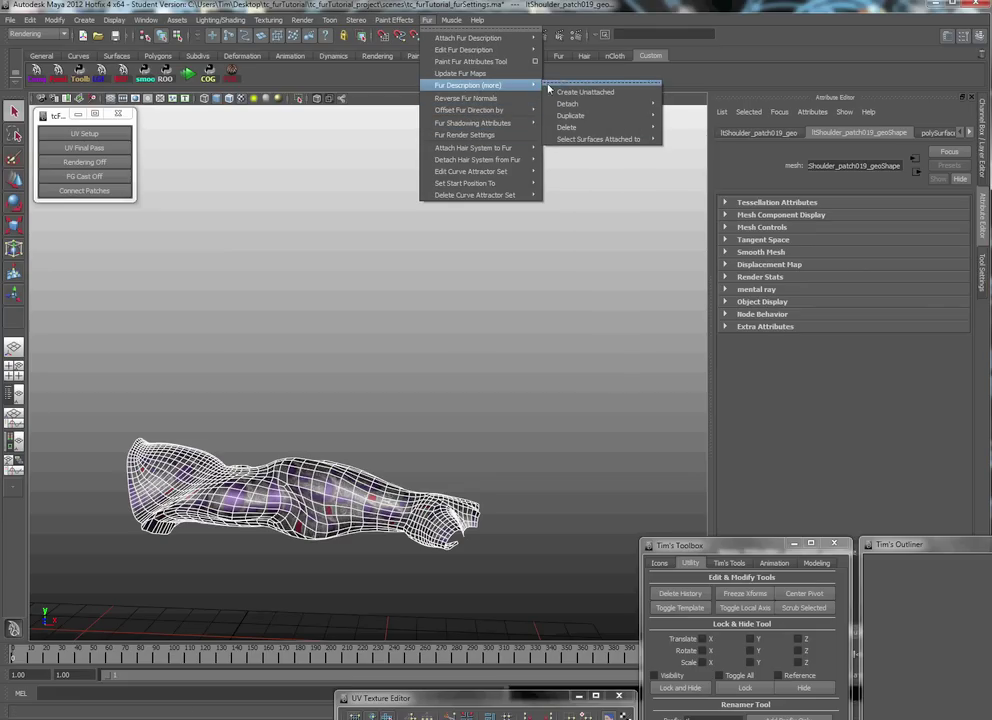
mouse_move(606, 130)
key("Escape")
left_click(427, 20)
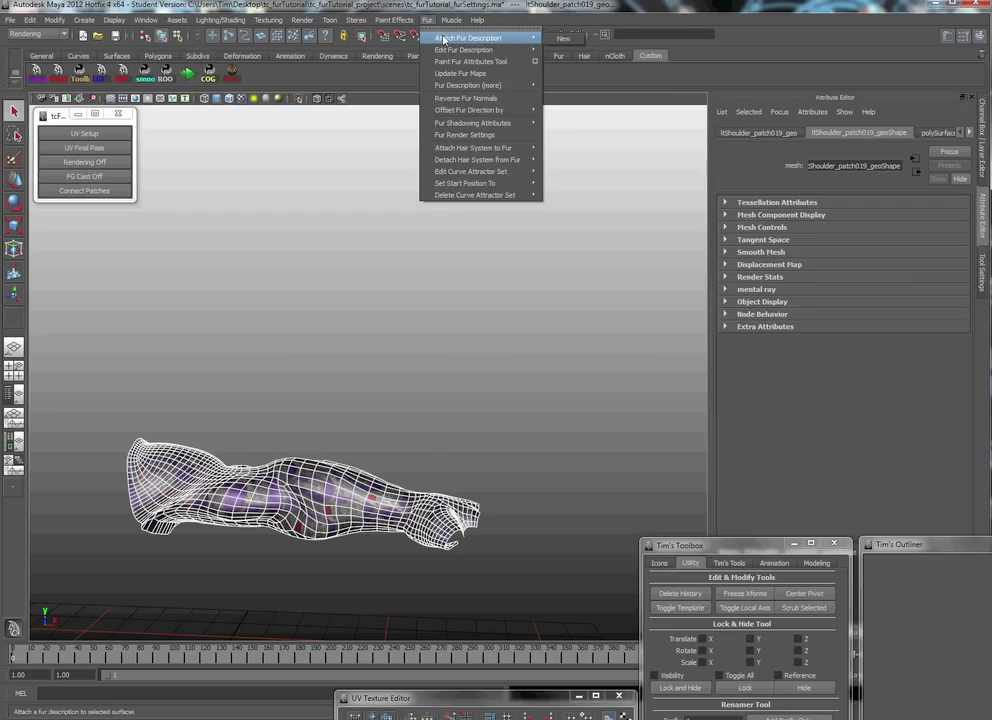
key("Escape")
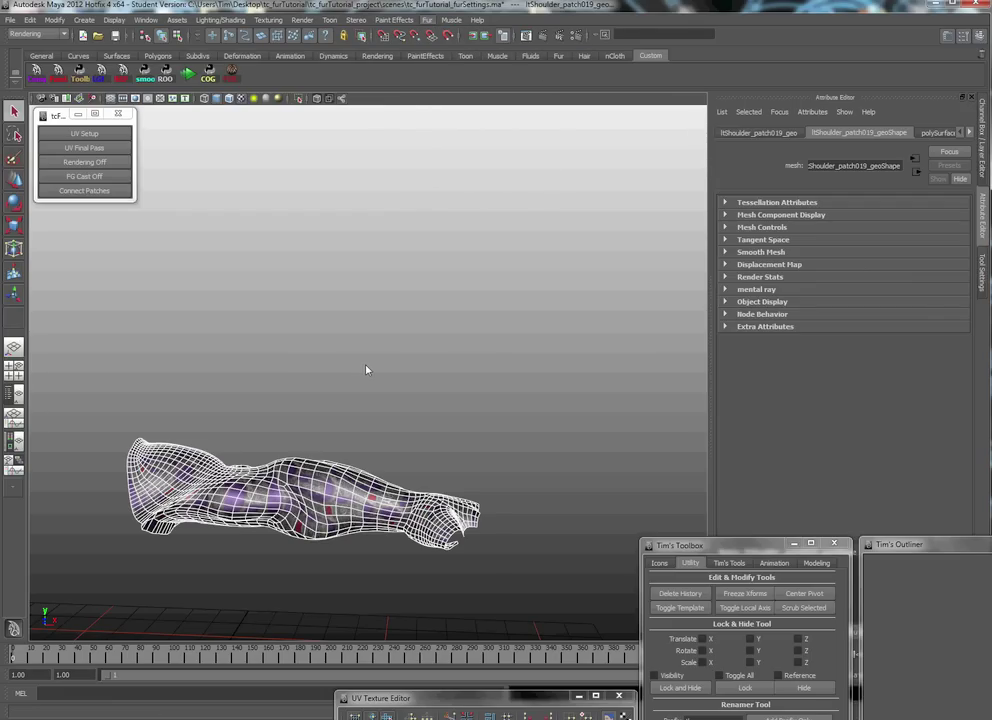
Open the attributes of FurDescription1 and replace its settings with the Gorilla preset
left_click_drag(424, 341, 277, 476, "alt")
left_click_drag(386, 417, 321, 467, "alt")
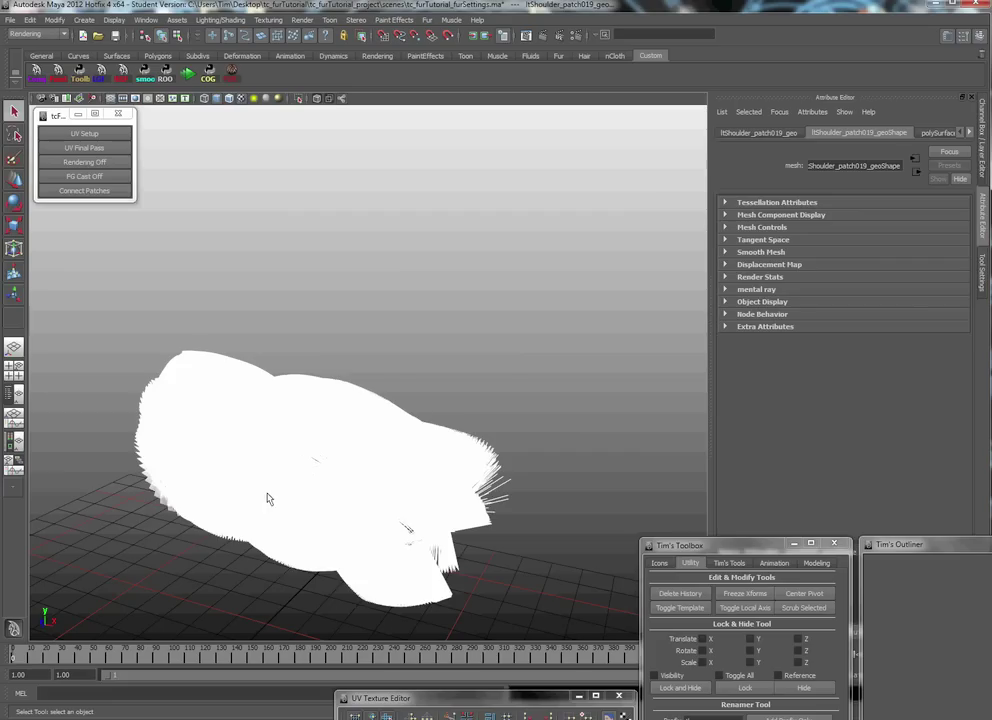
left_click_drag(338, 332, 224, 496, "alt")
left_click_drag(498, 534, 170, 425, "alt")
mouse_move(376, 438)
left_mouse_down("alt")
mouse_move(478, 421)
mouse_move(366, 438)
left_mouse_up("alt")
left_click(484, 460)
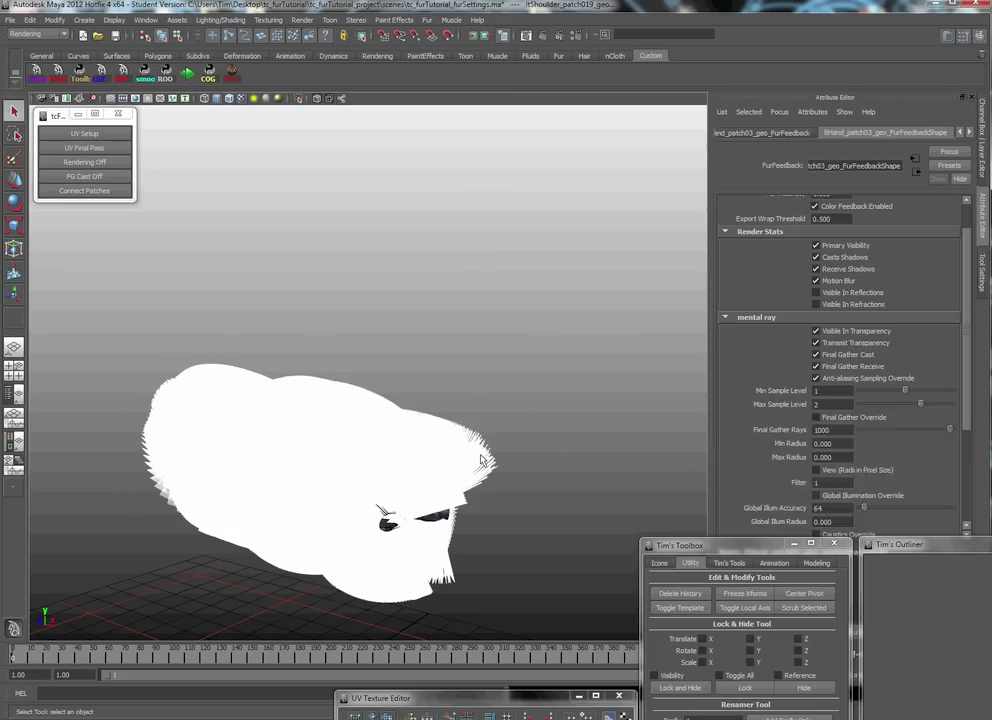
left_click(969, 133)
left_click(925, 133)
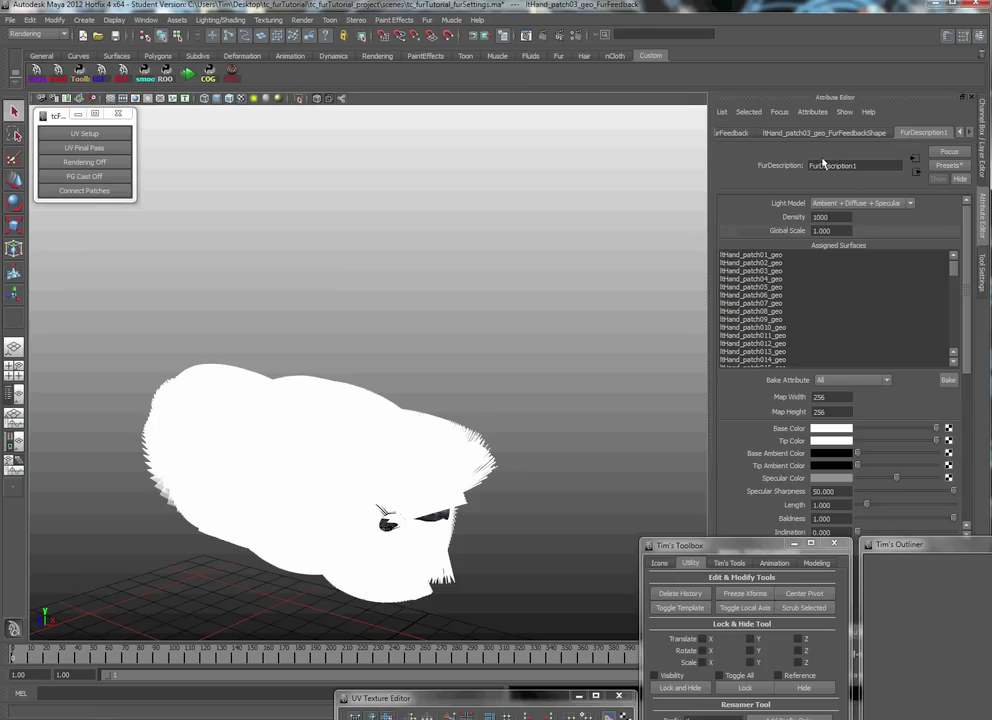
left_click(950, 165)
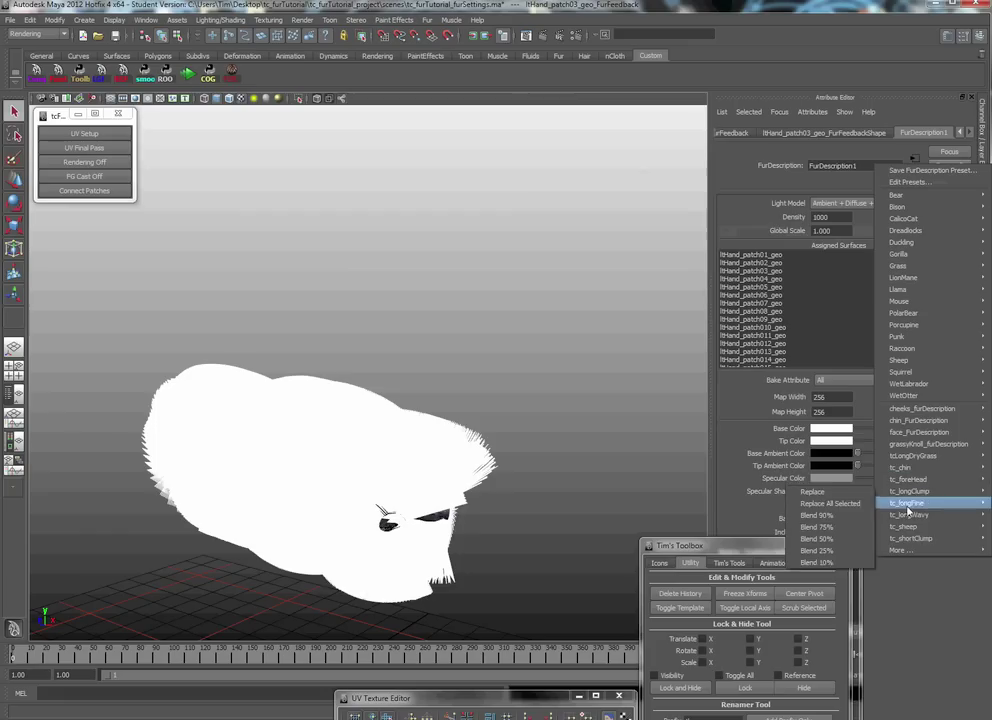
mouse_move(922, 421)
mouse_move(900, 254)
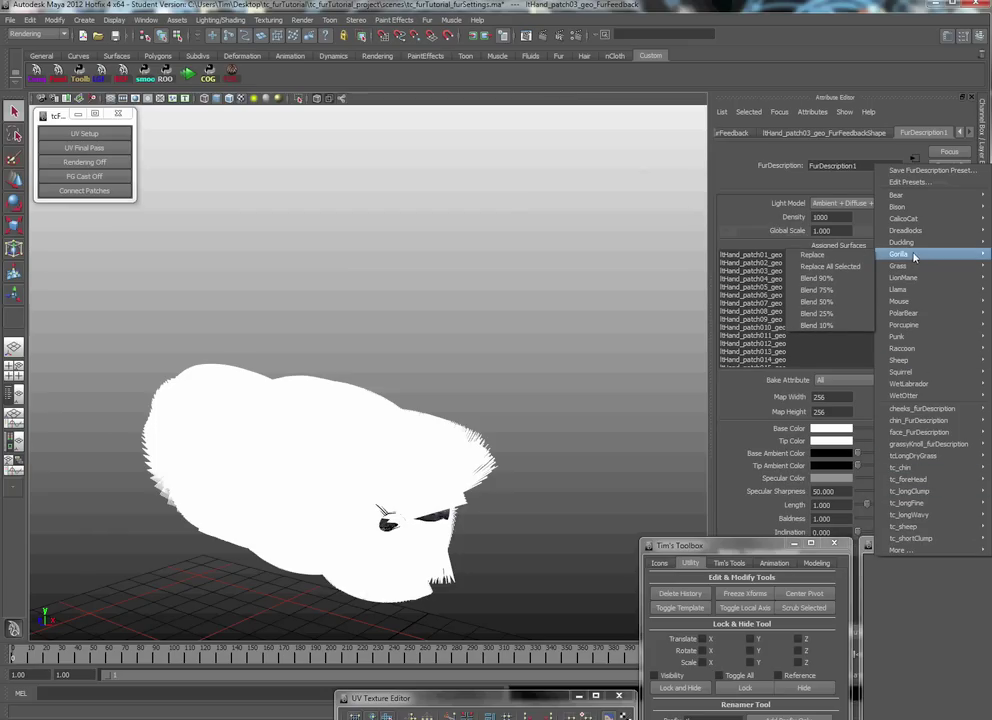
left_click(814, 255)
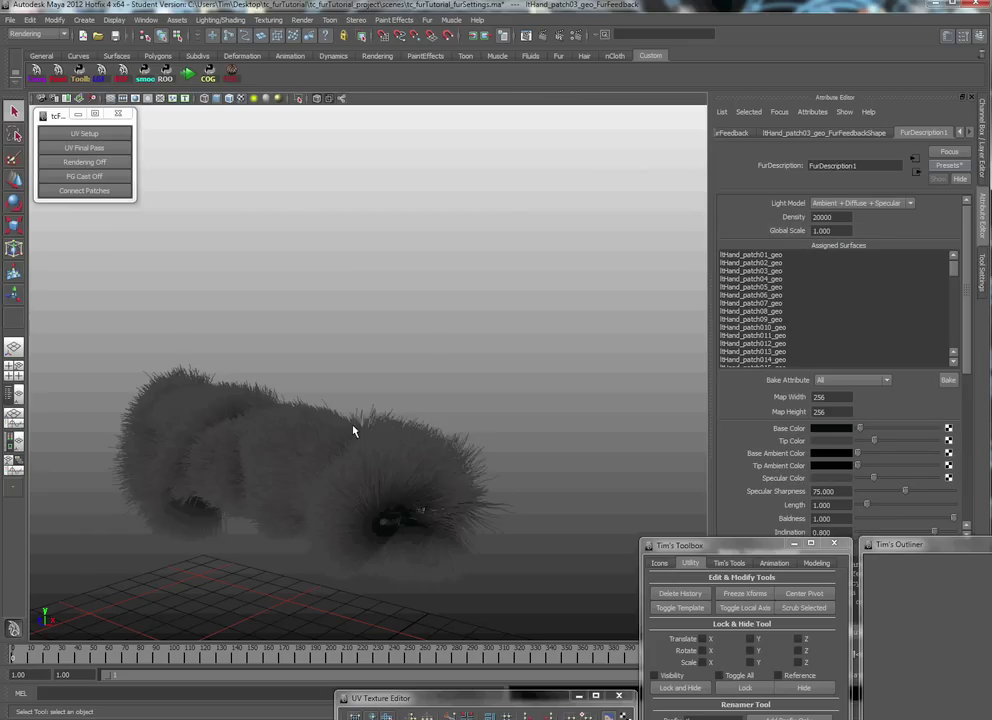
Compare the fur in the viewport with the saved renders of the default fur and the Gorilla preset at global scale 1.0
middle_click_drag(354, 427, 344, 451, "alt")
left_click_drag(345, 451, 325, 452, "alt")
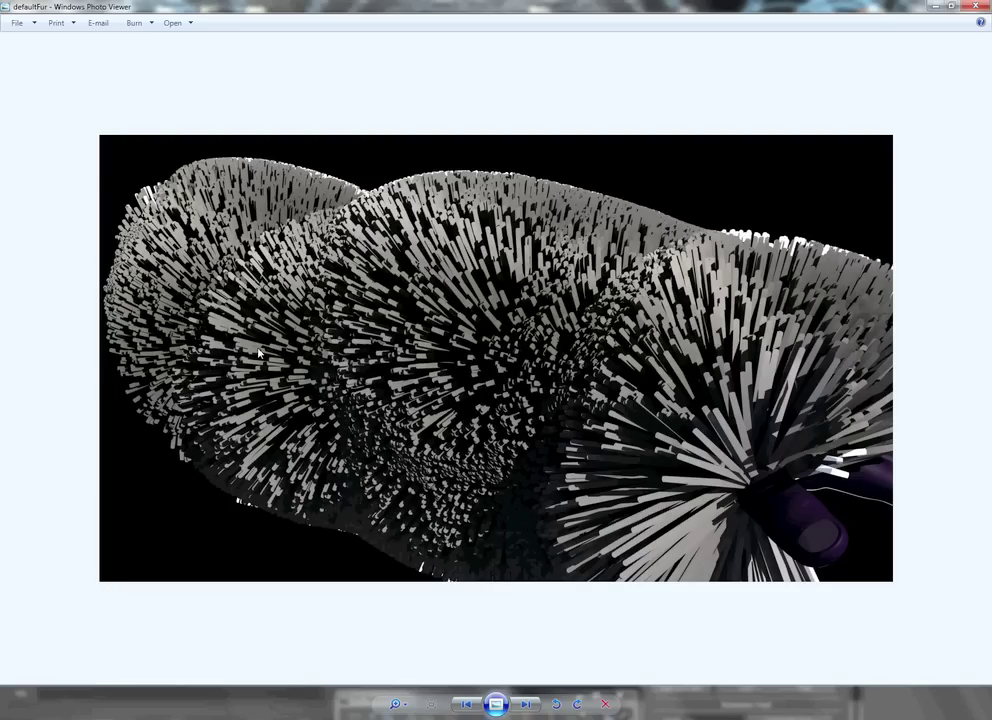
left_click(975, 6)
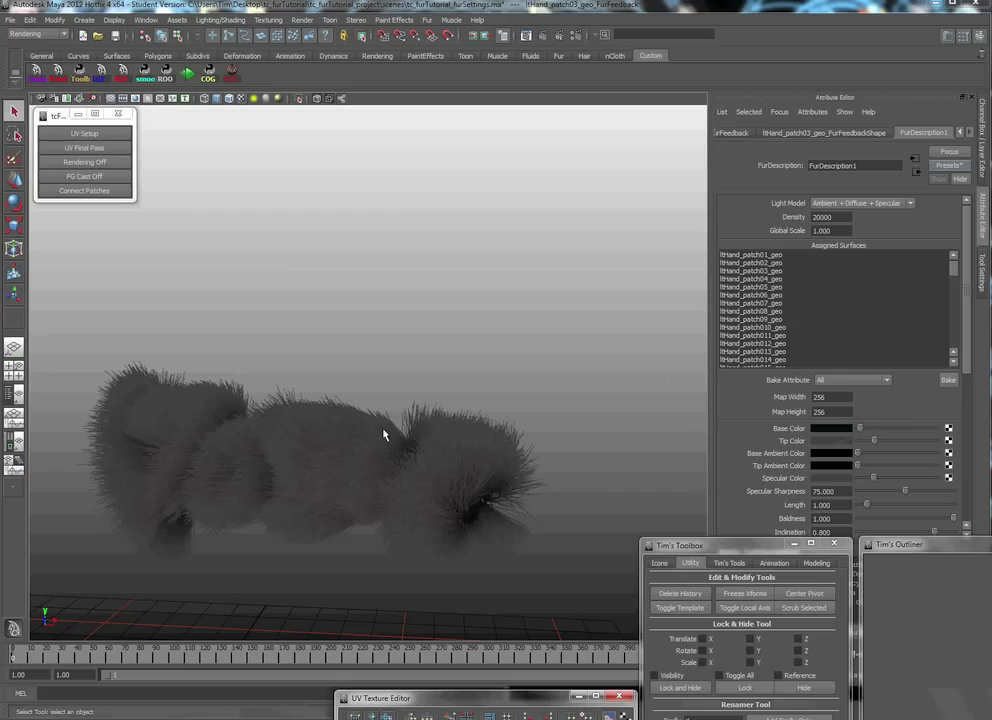
left_click_drag(416, 430, 376, 465, "alt")
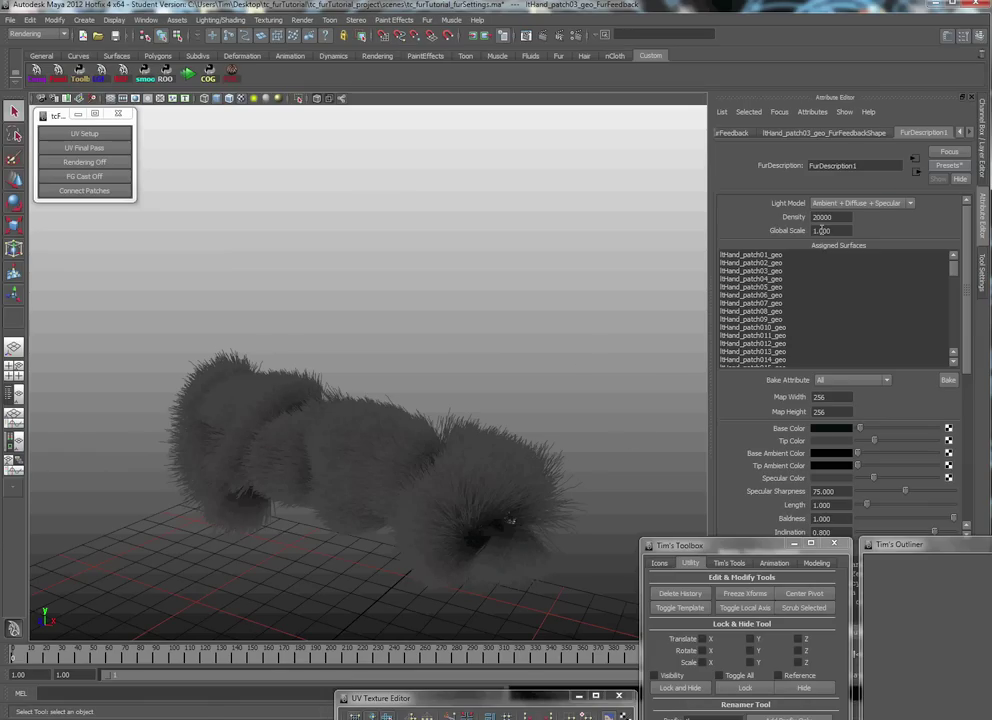
left_click_drag(412, 418, 463, 427, "alt")
left_click_drag(664, 432, 404, 442, "alt")
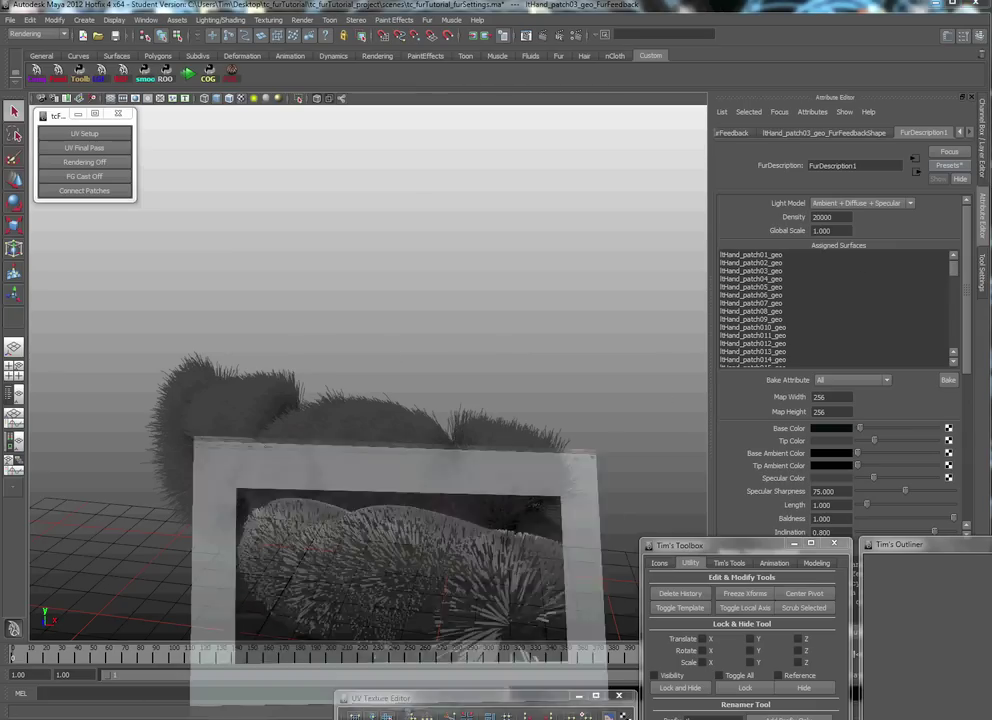
key("Right")
key("Right")
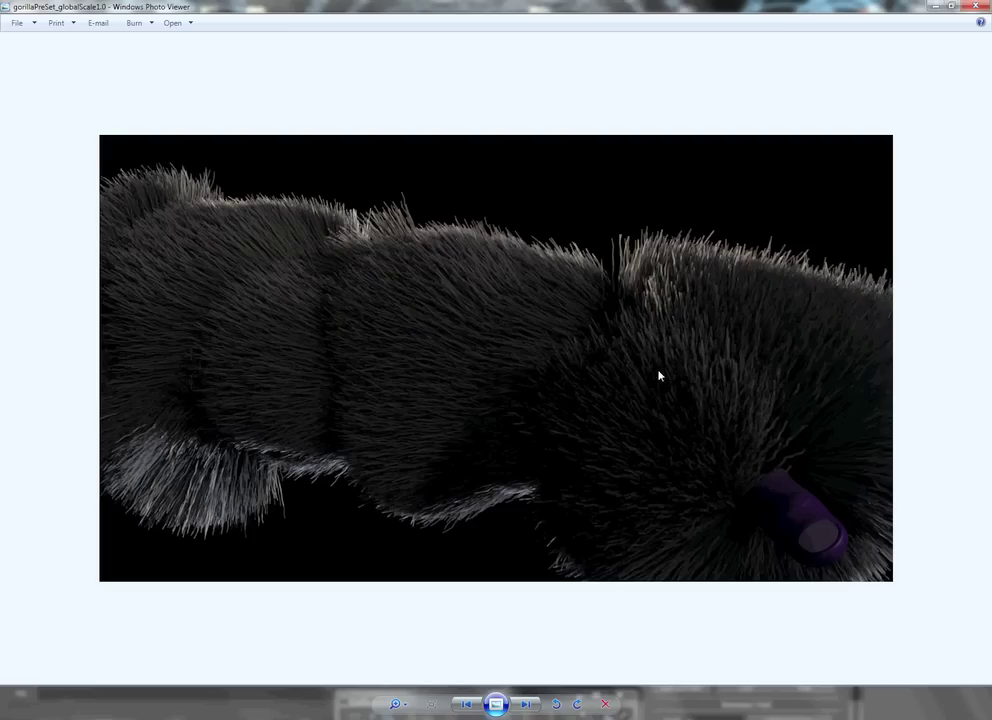
left_click(934, 8)
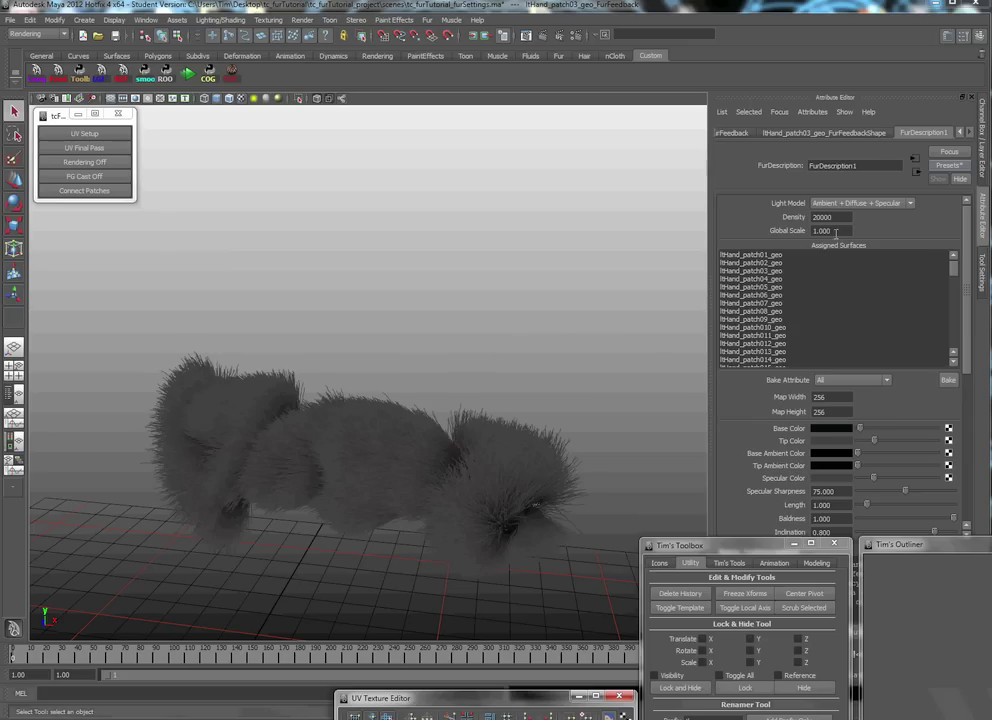
Set the fur description's Global Scale to 0.1
left_click_drag(848, 230, 790, 236)
type(".")
key("Return")
Examine the saved gorillaPreset_globalScale01 render up close in Windows Photo Viewer, and return to Maya
left_click_drag(411, 418, 478, 432, "alt")
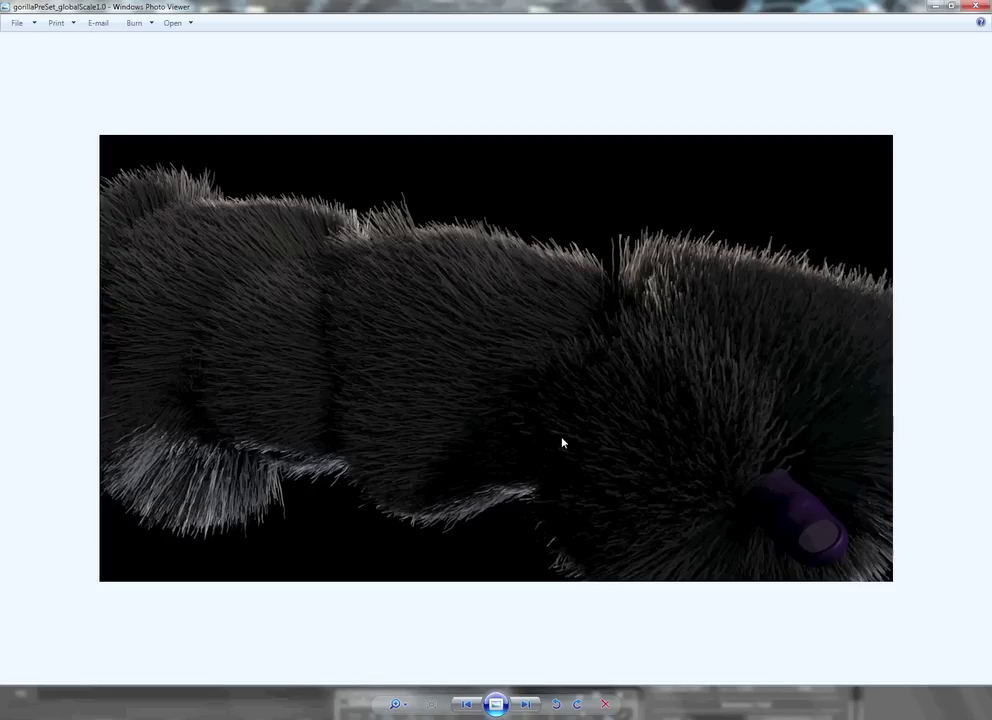
key("Right")
key("Right")
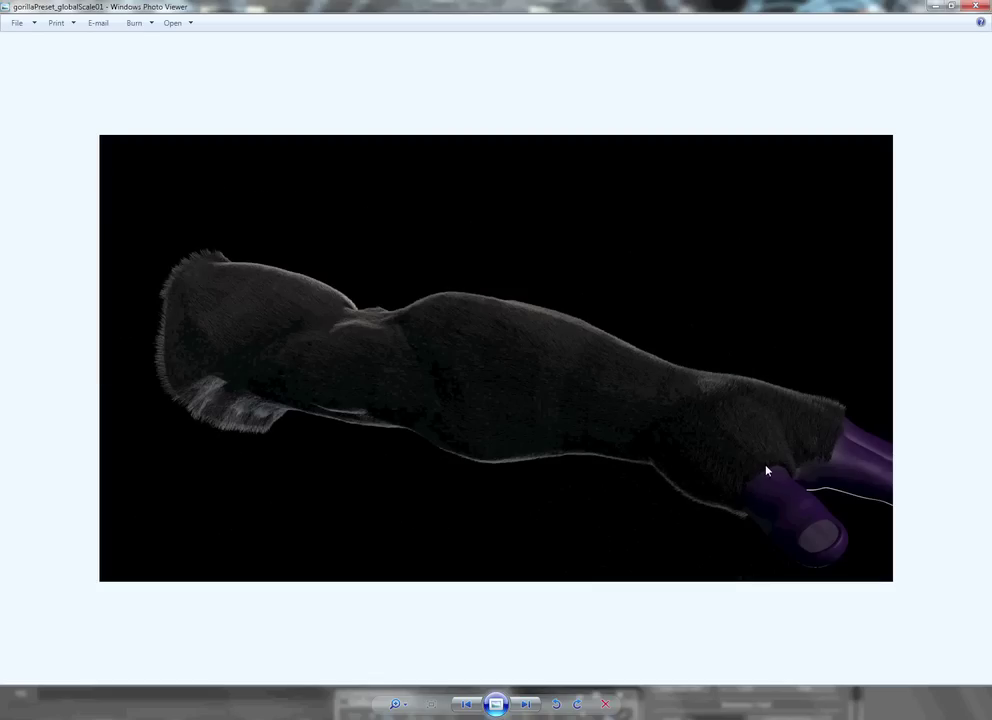
scroll(757, 516, "up", 5)
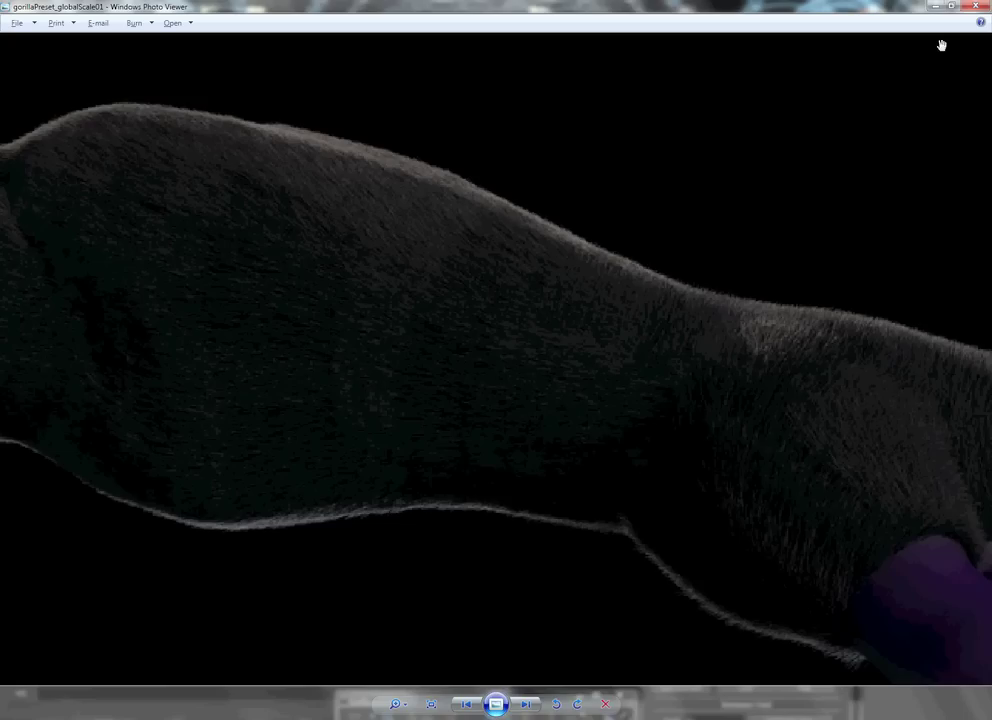
left_click(975, 6)
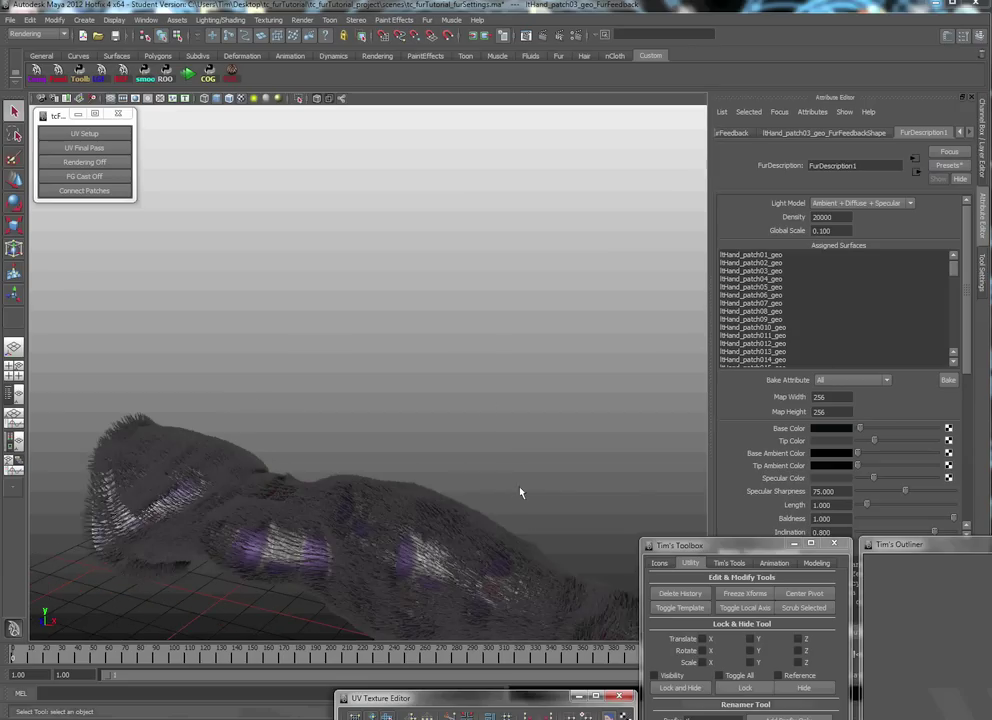
Inspect the fur direction near the wrist and select the hand patch ltHand_patch06_geo
left_click_drag(520, 492, 387, 398, "alt")
left_click(328, 414)
key("f")
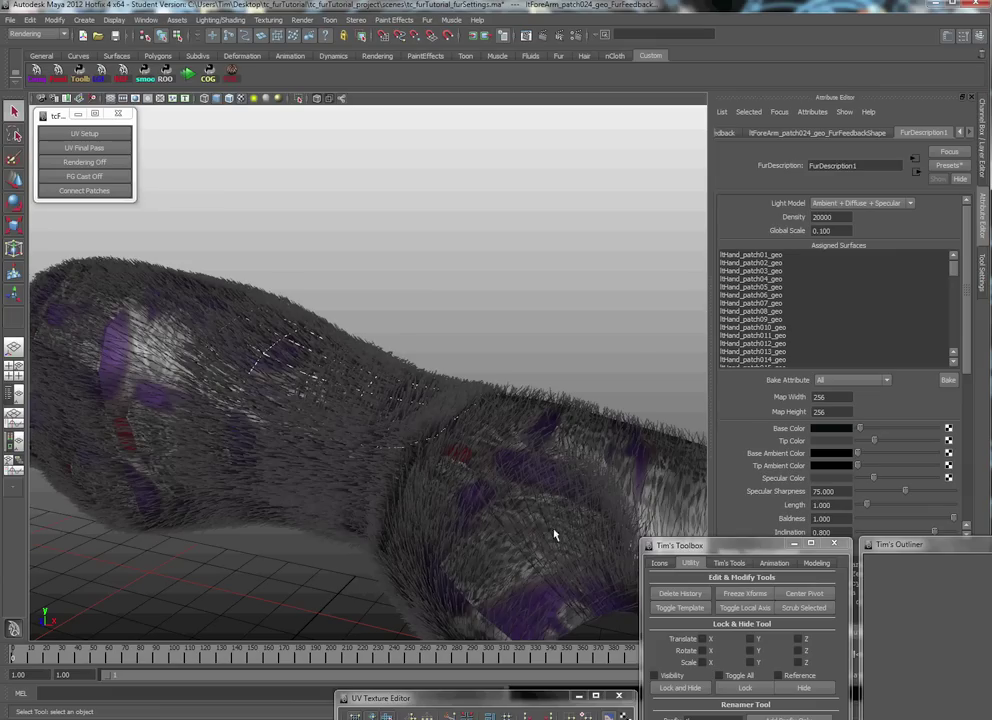
left_click(476, 572)
key("f")
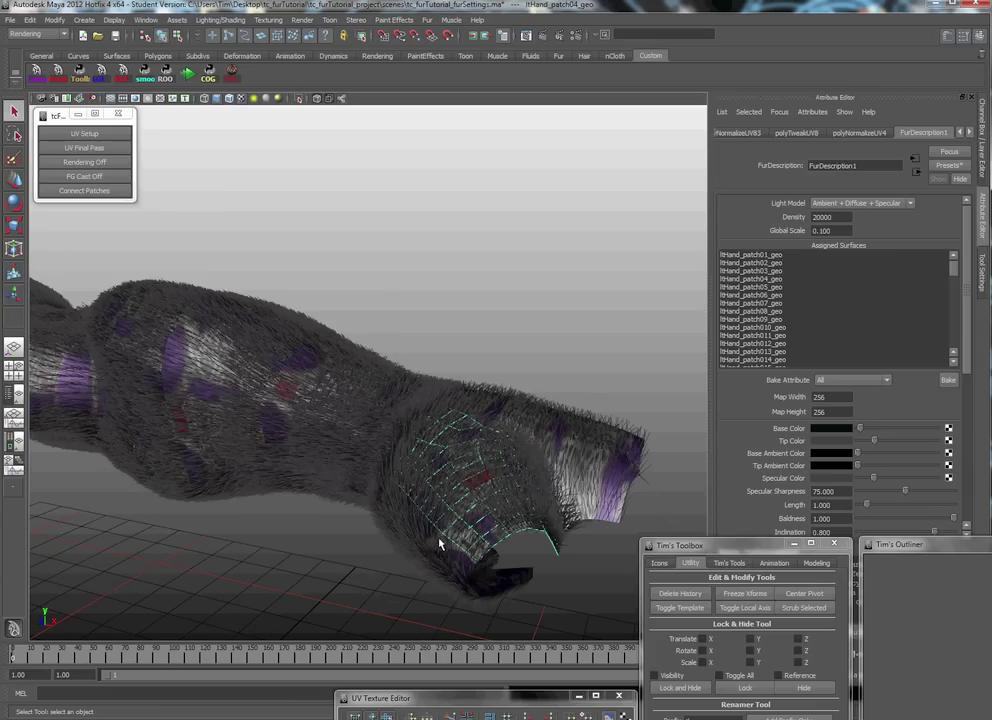
left_click(443, 549)
key("f")
Try moving the selected hand patch away from the arm, and undo the move
key("w")
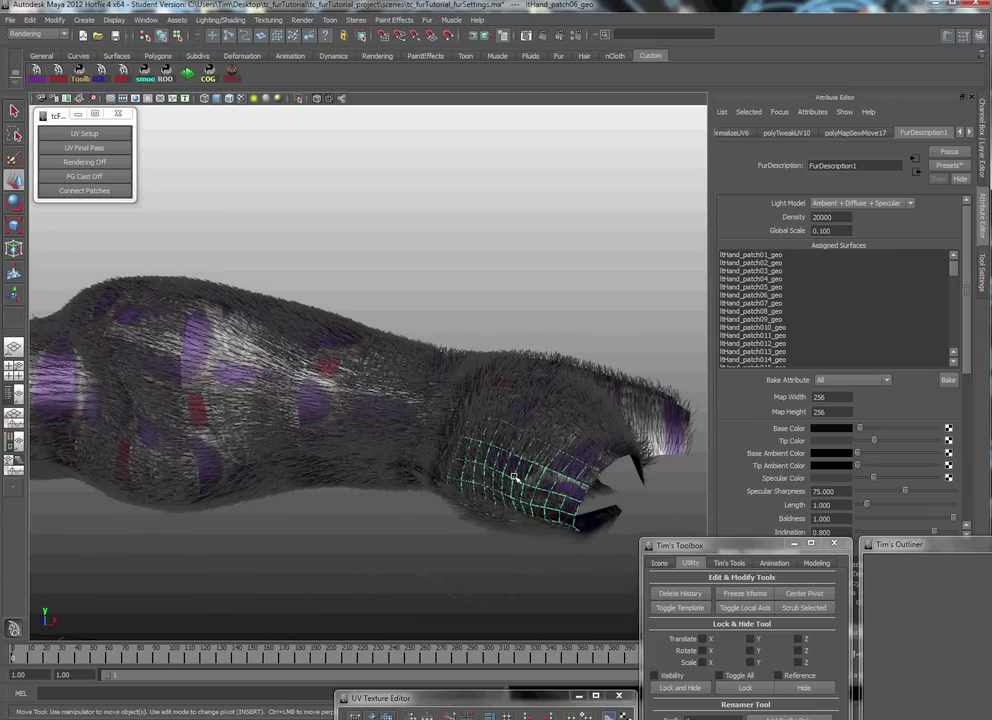
left_click_drag(514, 478, 479, 556)
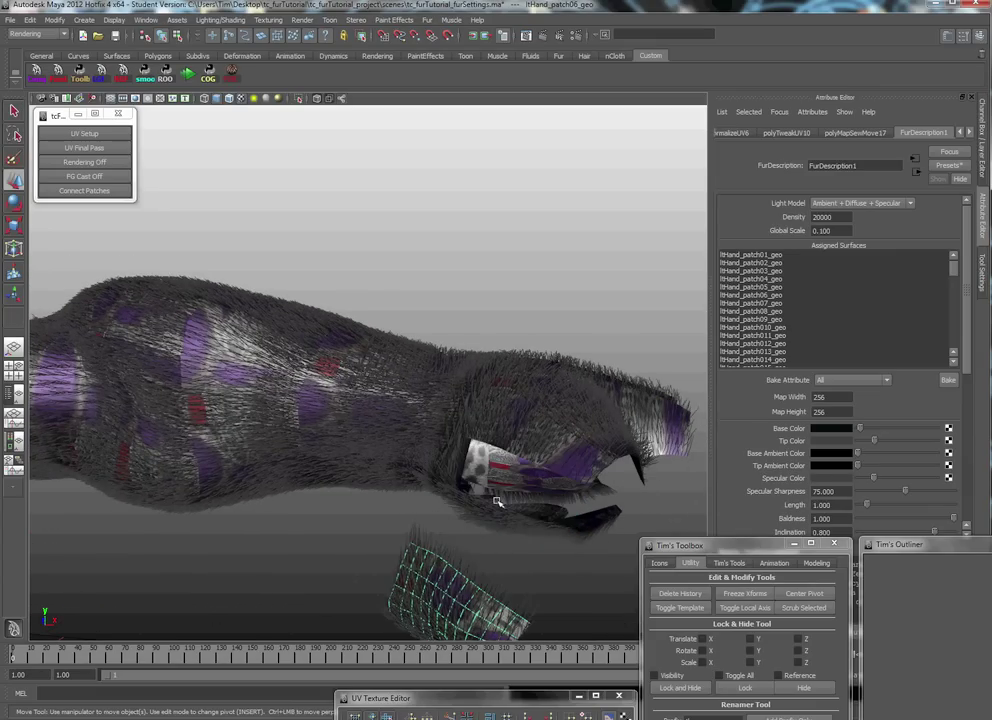
key("ctrl+z")
Offset the fur direction of the selected hand patch ltHand_patch06_geo by 90 degrees
left_click(427, 22)
mouse_move(488, 126)
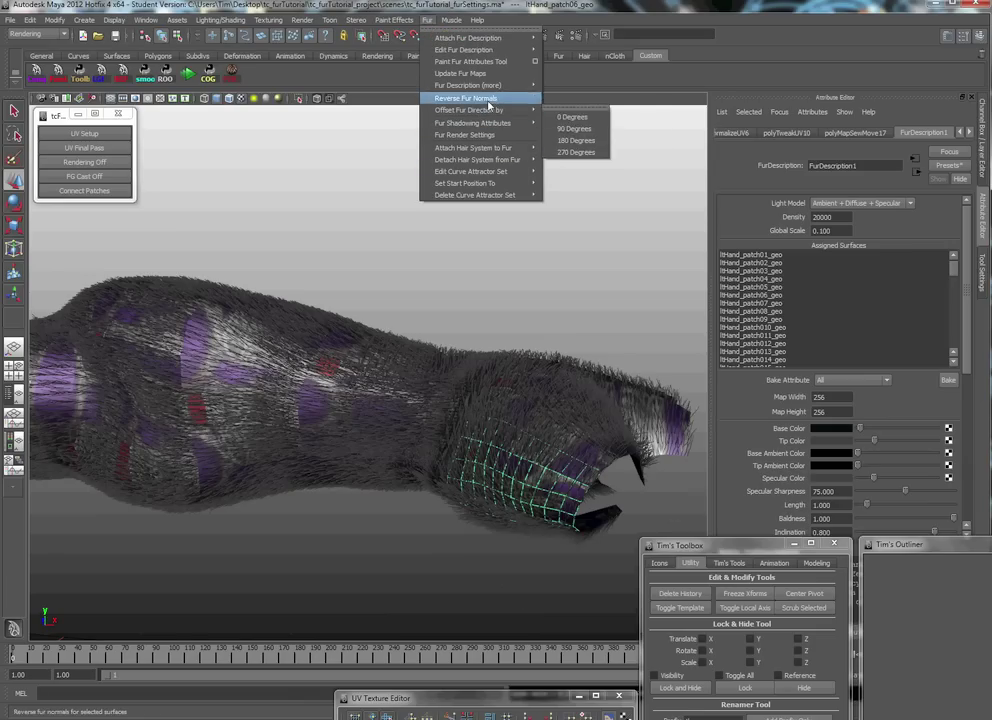
mouse_move(490, 90)
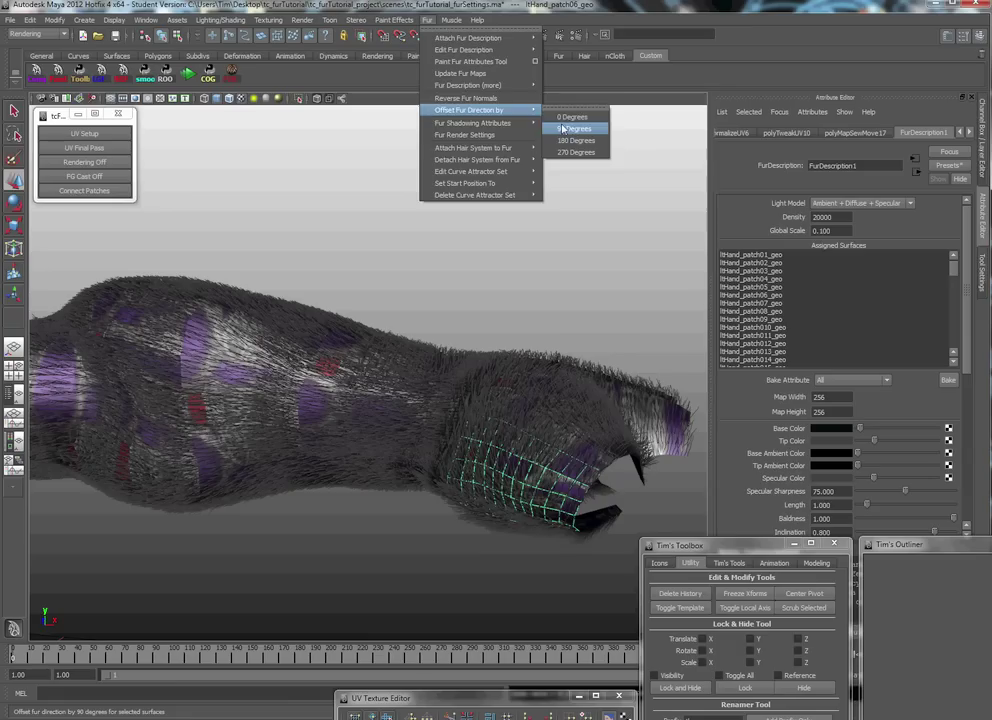
left_click(574, 128)
Select the hand patch ltHand_patch02_geo and offset its fur direction by 90 degrees
left_click_drag(607, 356, 640, 428, "alt")
left_click_drag(580, 434, 470, 470, "alt")
right_click_drag(470, 470, 440, 490, "alt")
left_click(427, 20)
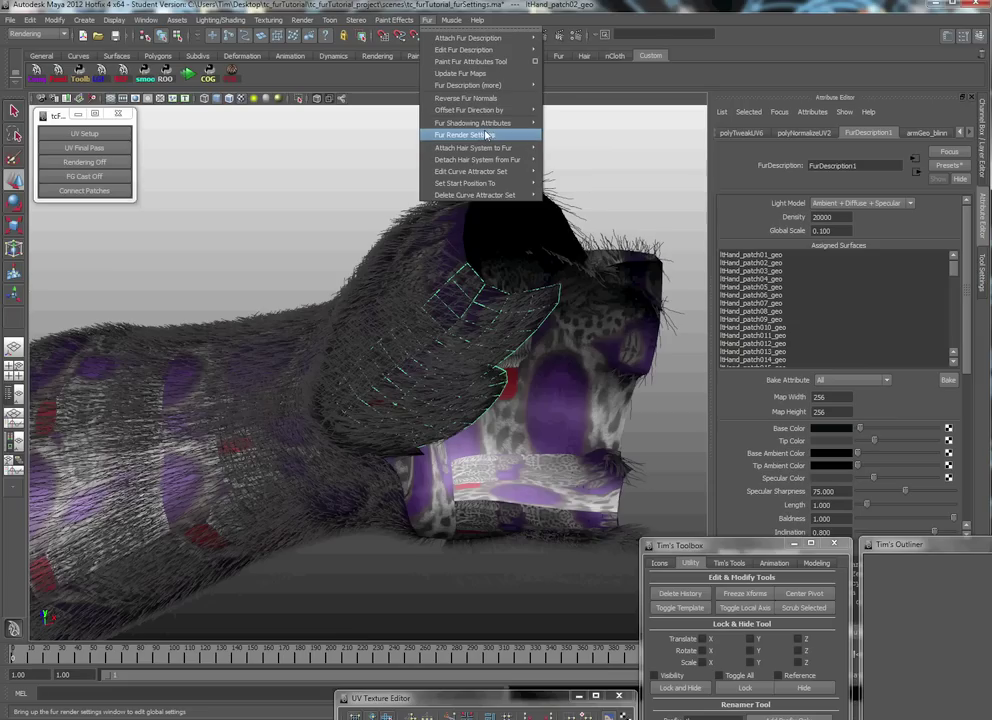
mouse_move(490, 88)
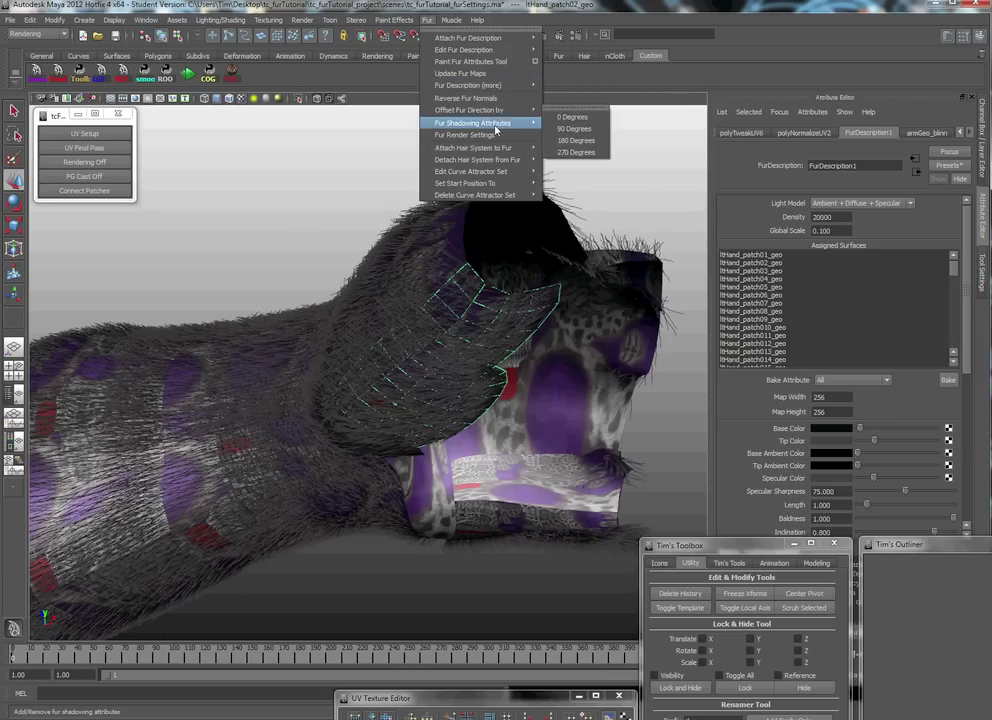
mouse_move(494, 112)
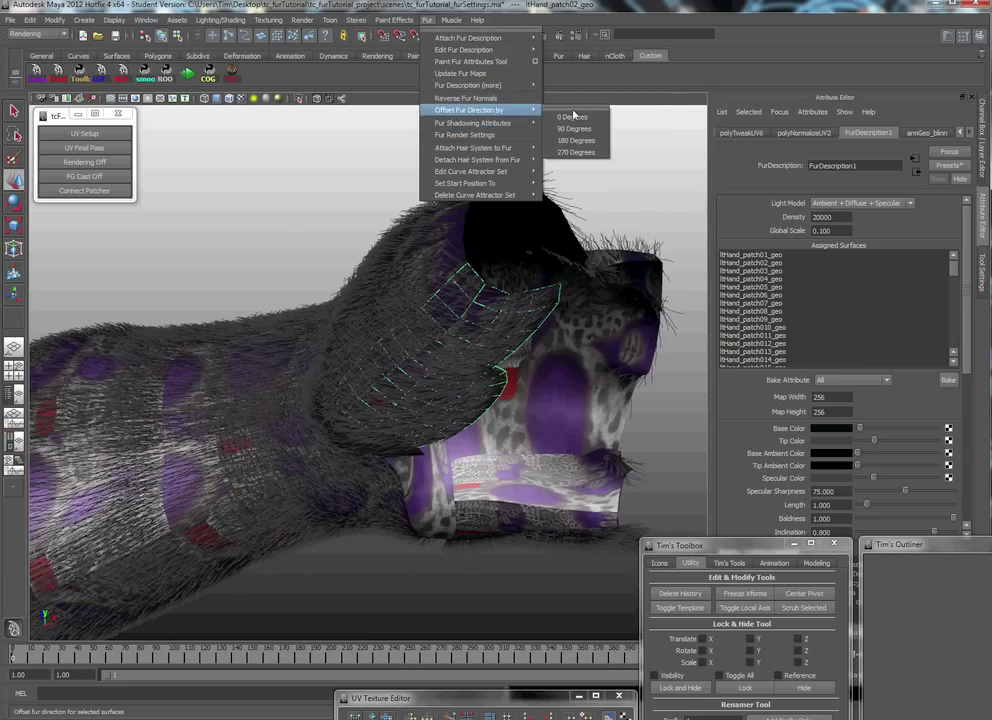
left_click(574, 128)
Select the wrist patch ltHand_patch015_geo and offset its fur direction by 90 degrees
left_click_drag(288, 295, 463, 452, "alt")
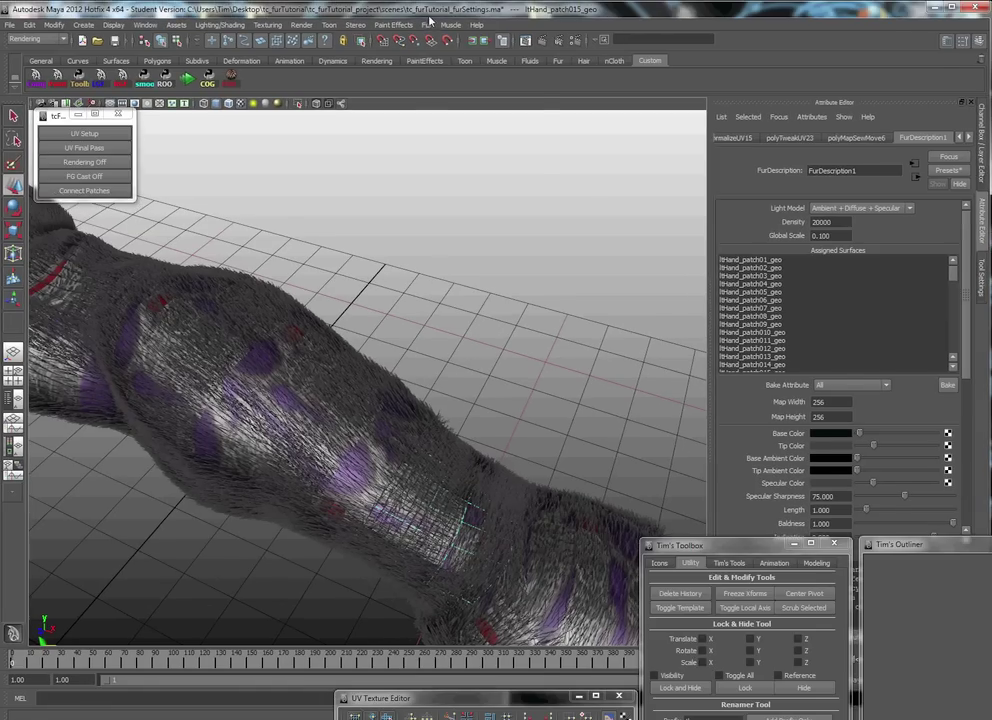
left_click(427, 19)
mouse_move(476, 165)
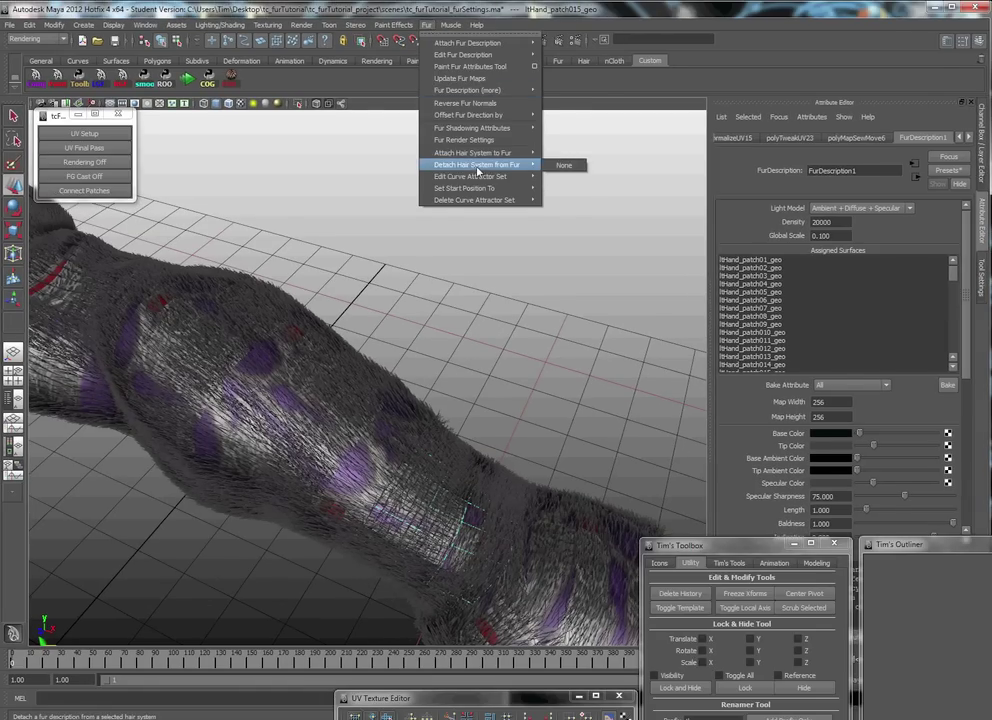
mouse_move(498, 115)
left_click(563, 132)
left_click_drag(536, 290, 480, 262, "alt")
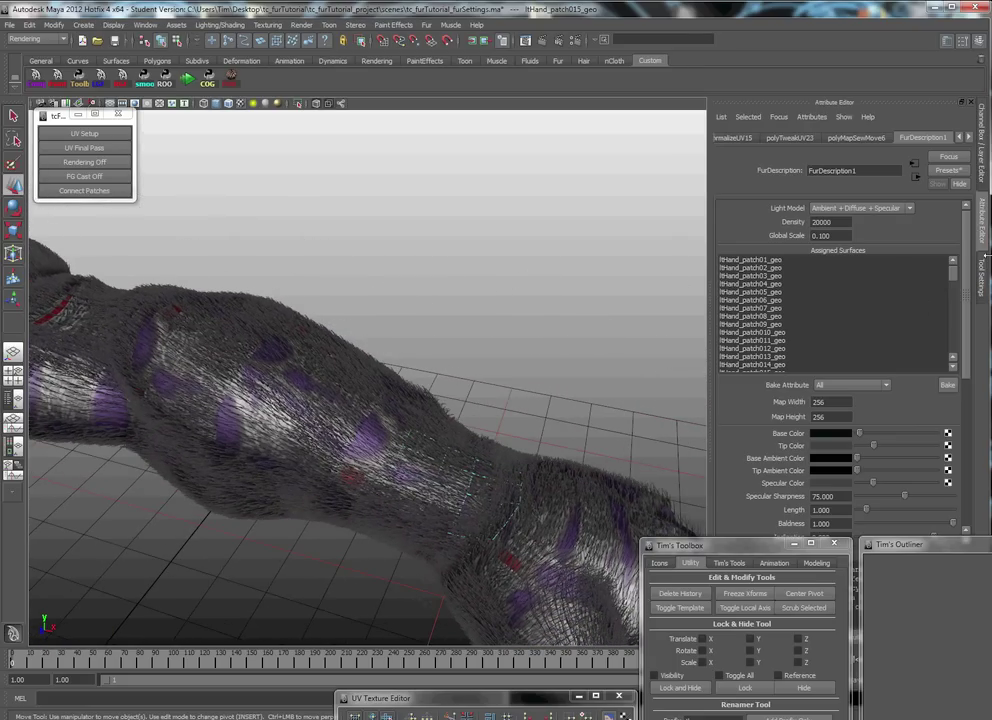
Compare the gorillaPreset_globalScale01 and furDirection_offset renders in Windows Photo Viewer, and return to Maya
scroll(489, 424, "up", 2)
left_click(455, 392)
key("f")
left_click_drag(493, 692, 156, 548)
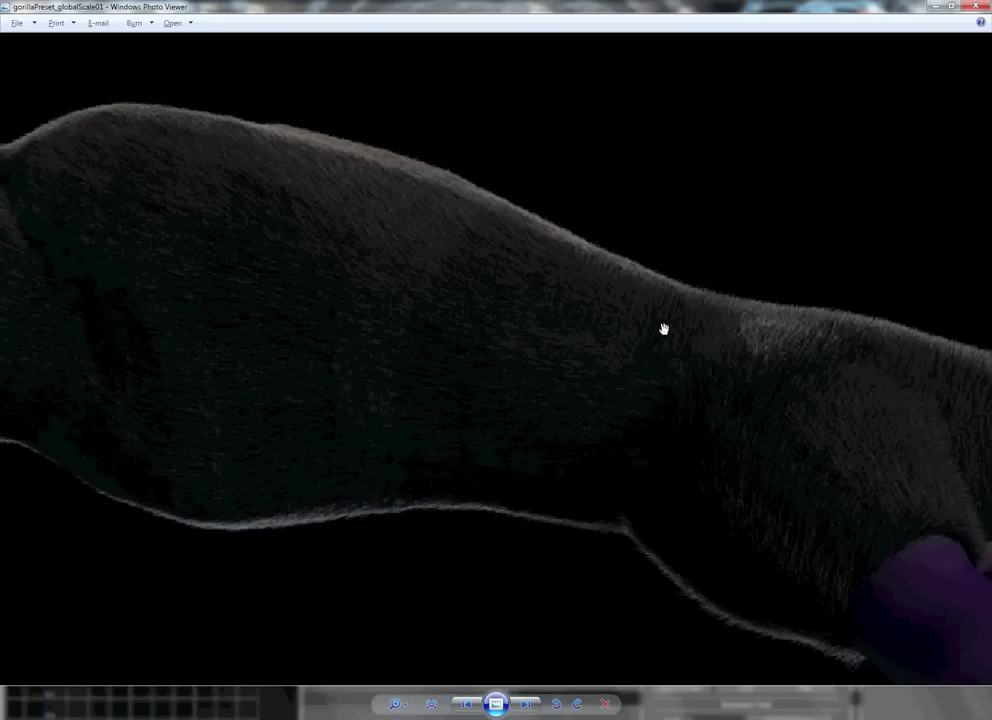
scroll(660, 335, "down", 3)
scroll(655, 351, "up", 1)
key("Left")
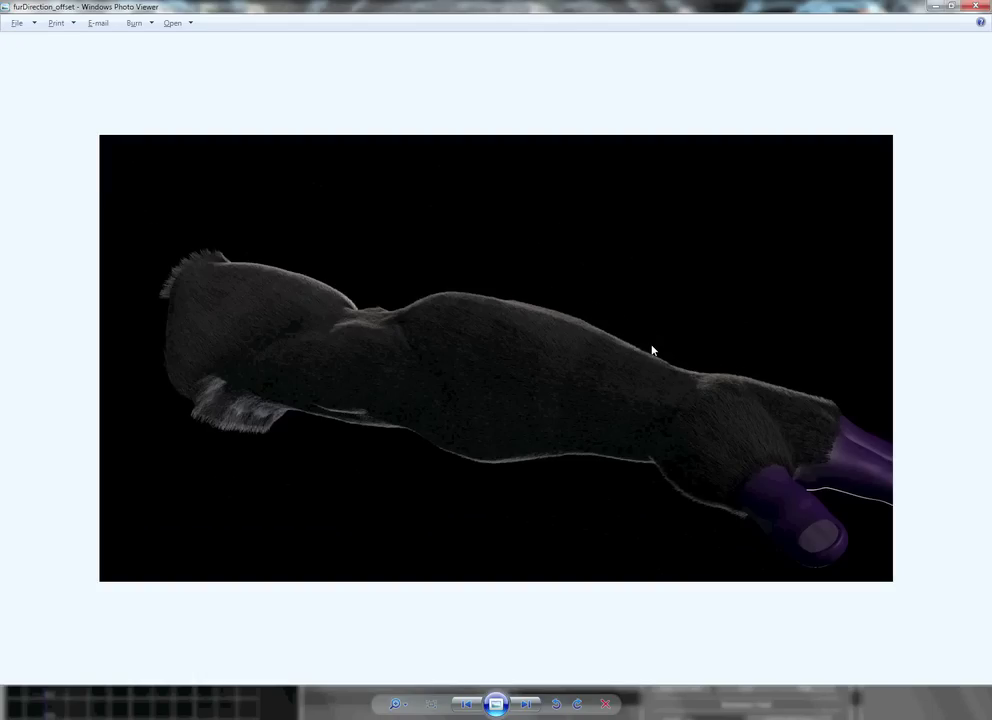
key("Left")
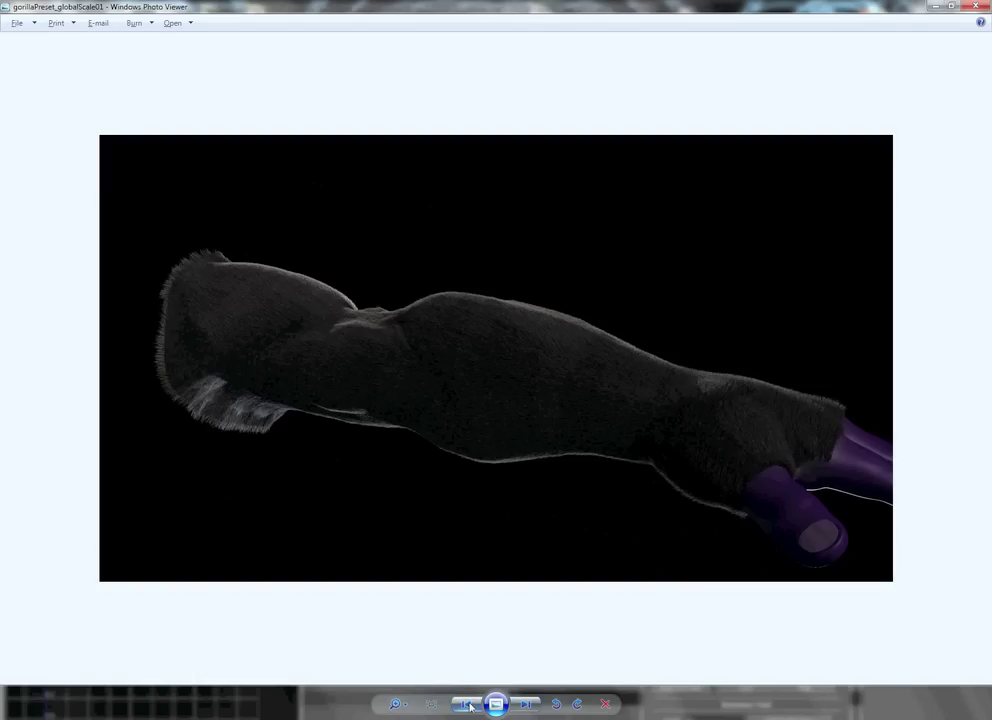
key("Right")
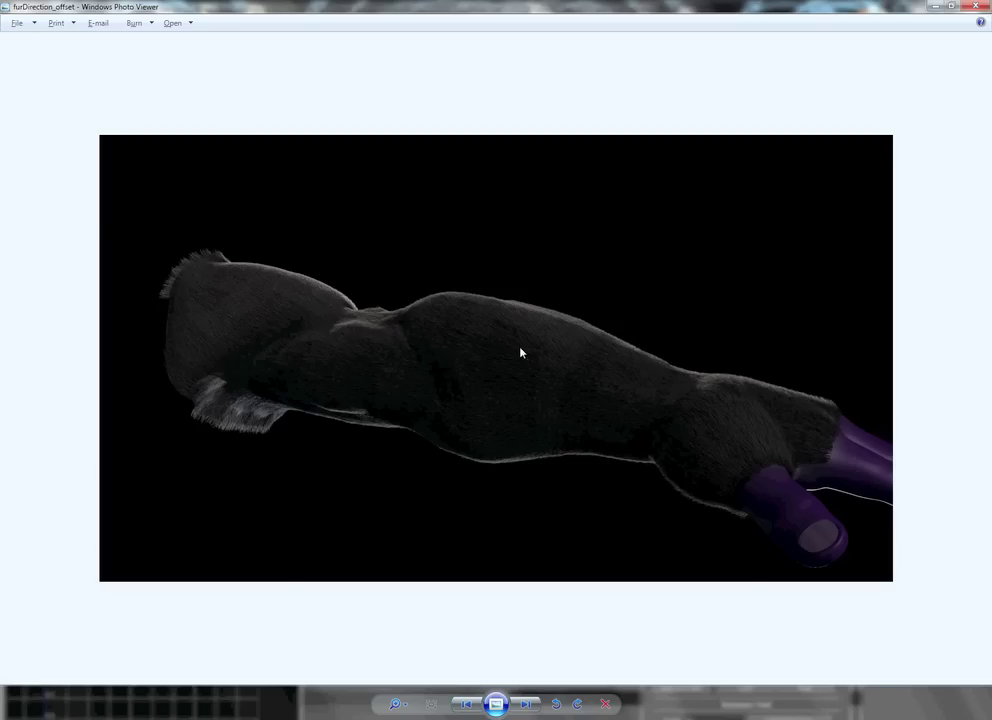
key("Right")
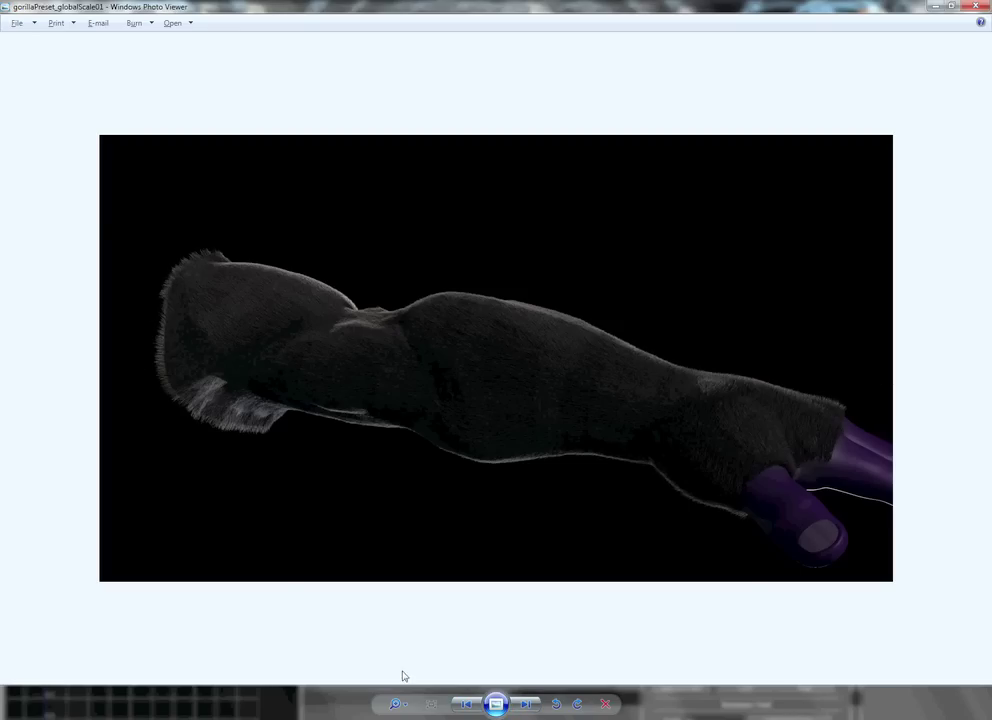
key("Left")
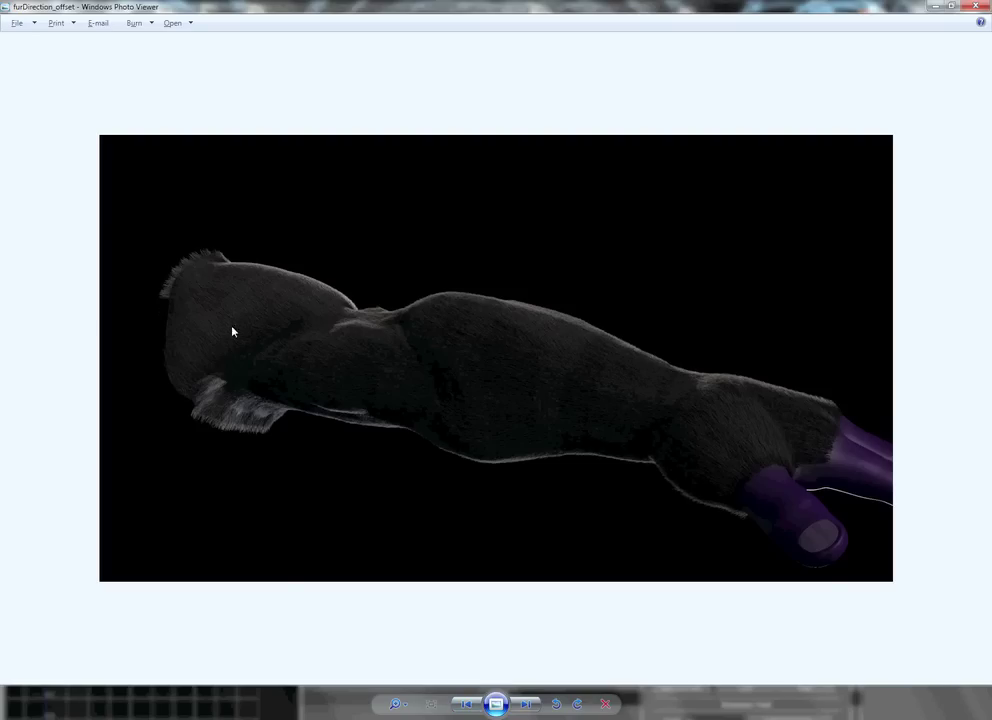
left_click(935, 8)
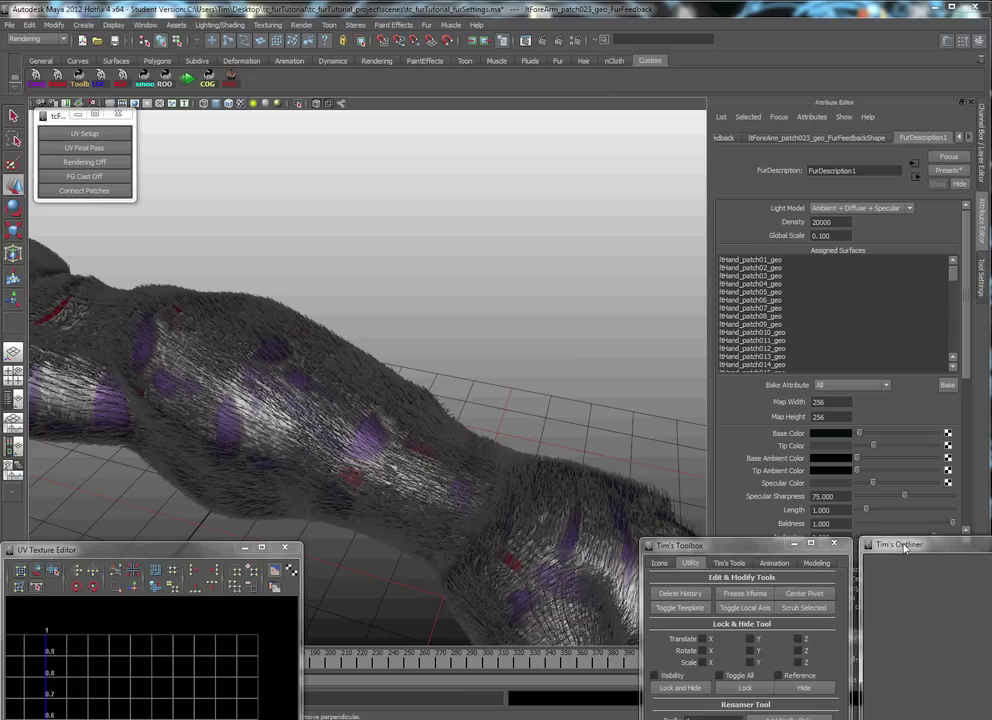
Rearrange the Outliner and toolbox windows, expand the FurFeedback group and select ltHand_patch01_geo_FurFeedback
left_click_drag(902, 547, 684, 545)
left_click(835, 545)
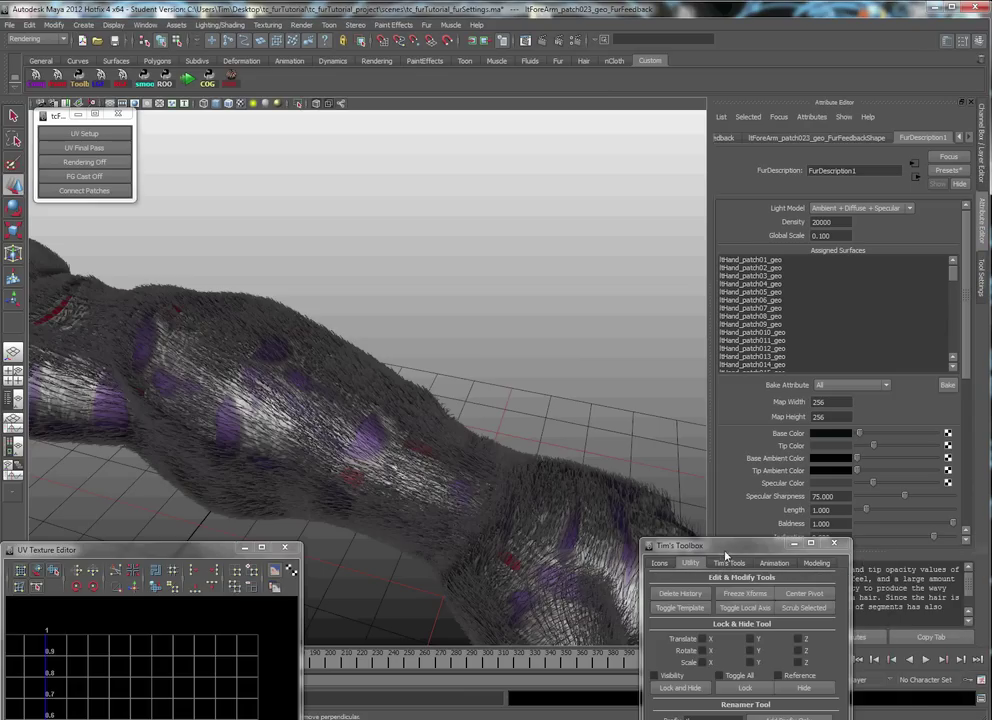
left_click_drag(745, 545, 795, 380)
left_click(733, 649)
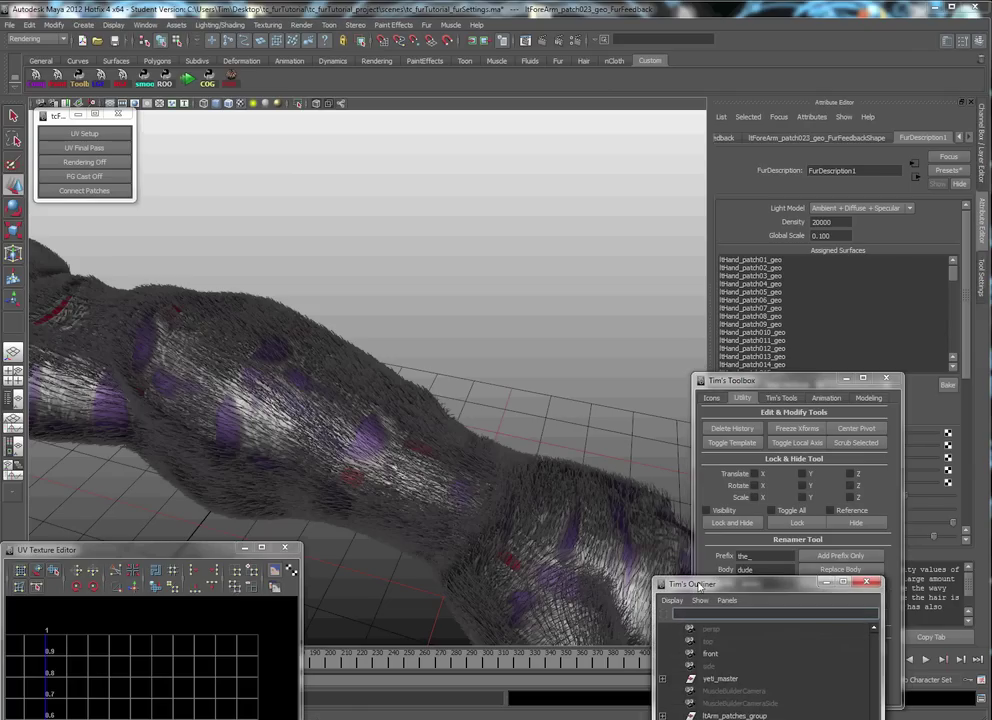
left_click_drag(700, 587, 620, 276)
left_click(587, 422)
left_click(659, 440)
left_click_drag(680, 281, 802, 558)
left_click_drag(826, 380, 949, 490)
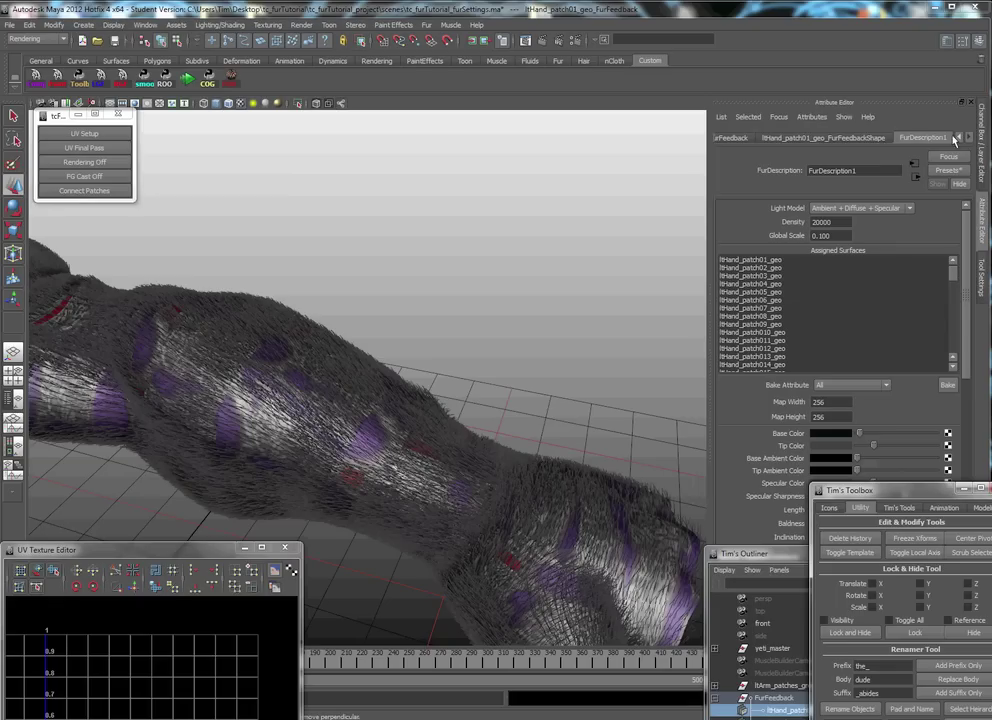
Show the attributes of ltHand_patch01_geo_FurFeedbackShape and collapse its Render Stats and mental ray sections
left_click(958, 138)
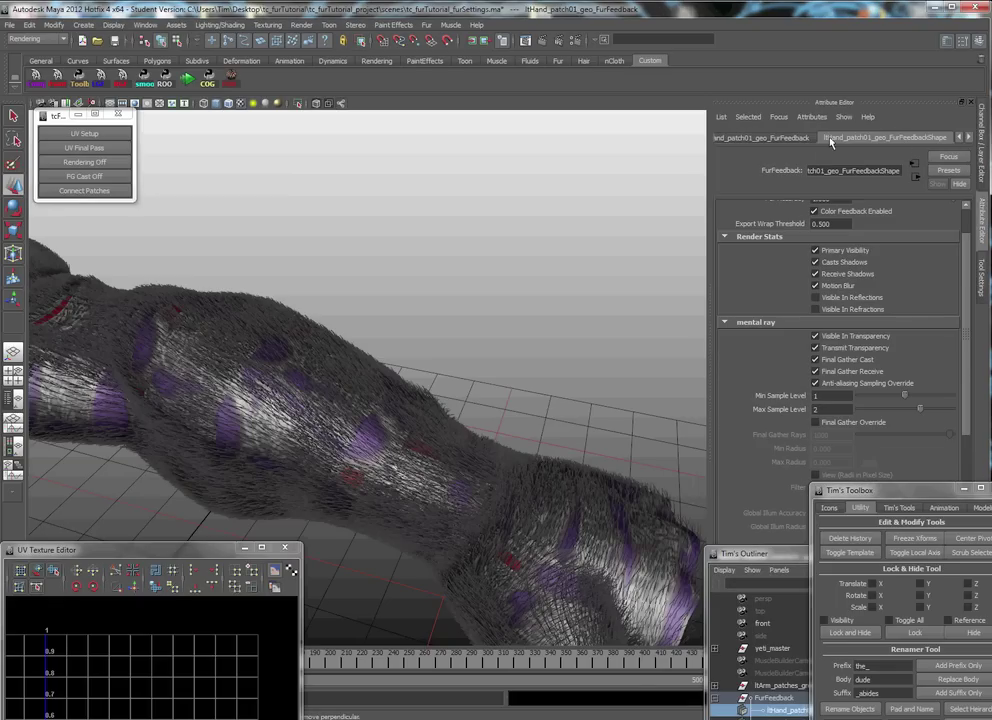
scroll(866, 301, "up", 2)
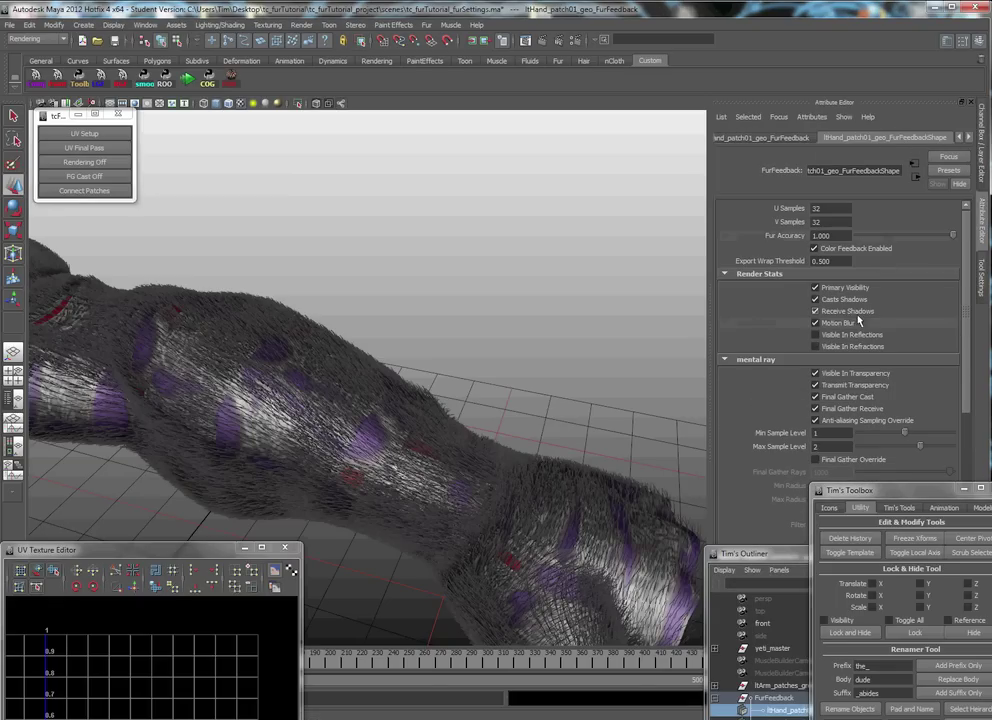
left_click(756, 274)
left_click(756, 287)
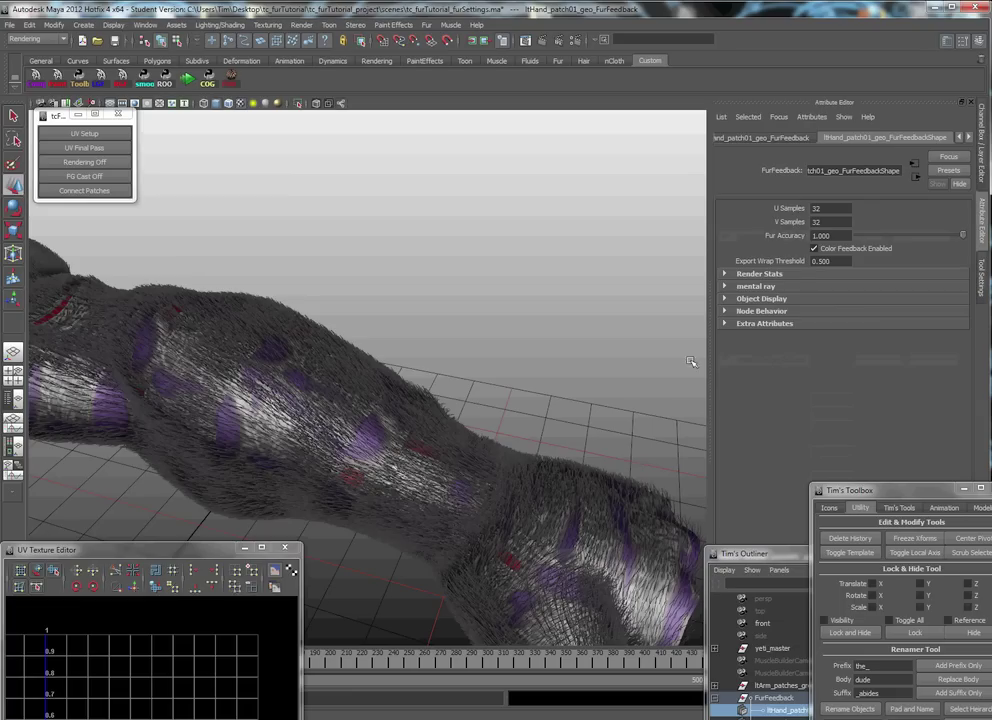
Compare the per-patch attributes of ltHand_patch01_geo_FurFeedbackShape with the shared attributes of FurDescription1
middle_click_drag(500, 437, 469, 414, "alt")
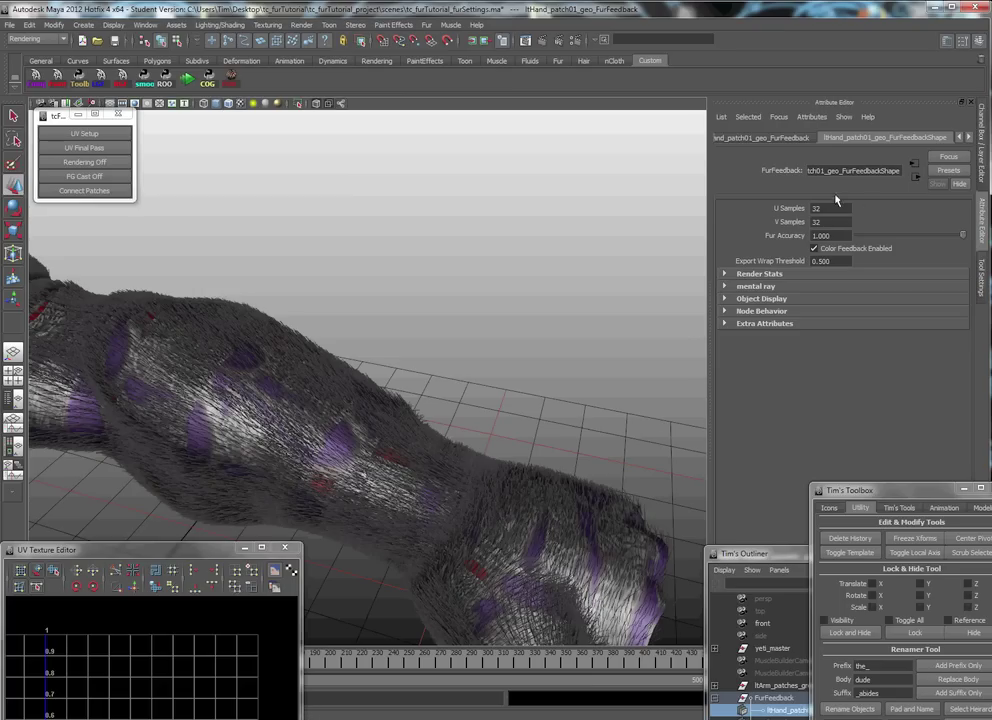
scroll(918, 140, "down", 1)
left_click(918, 140)
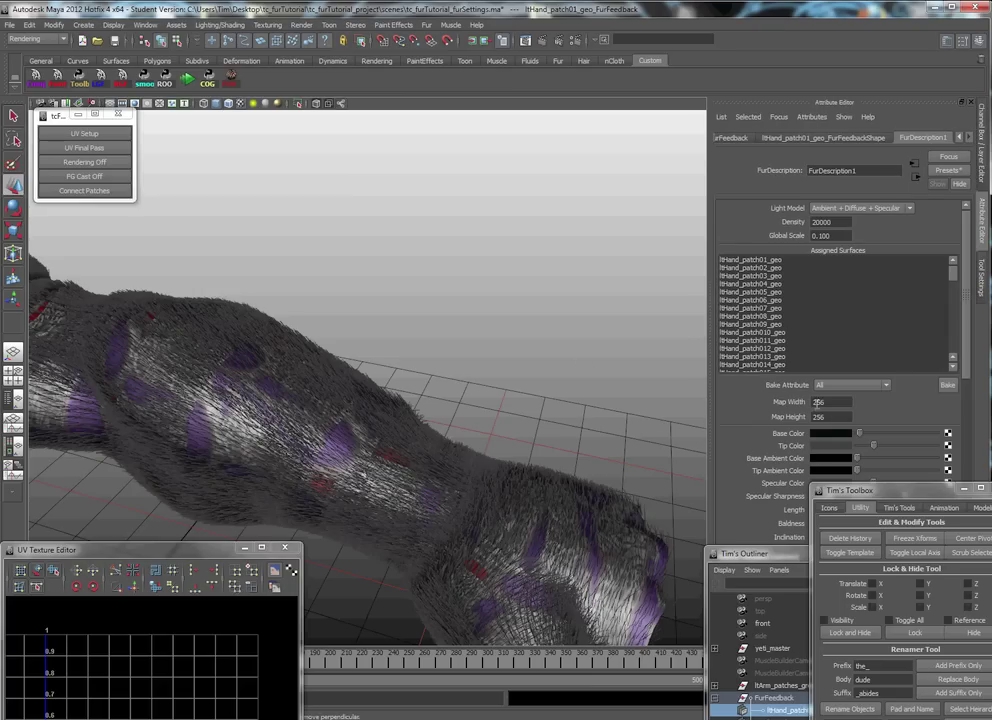
left_click(848, 139)
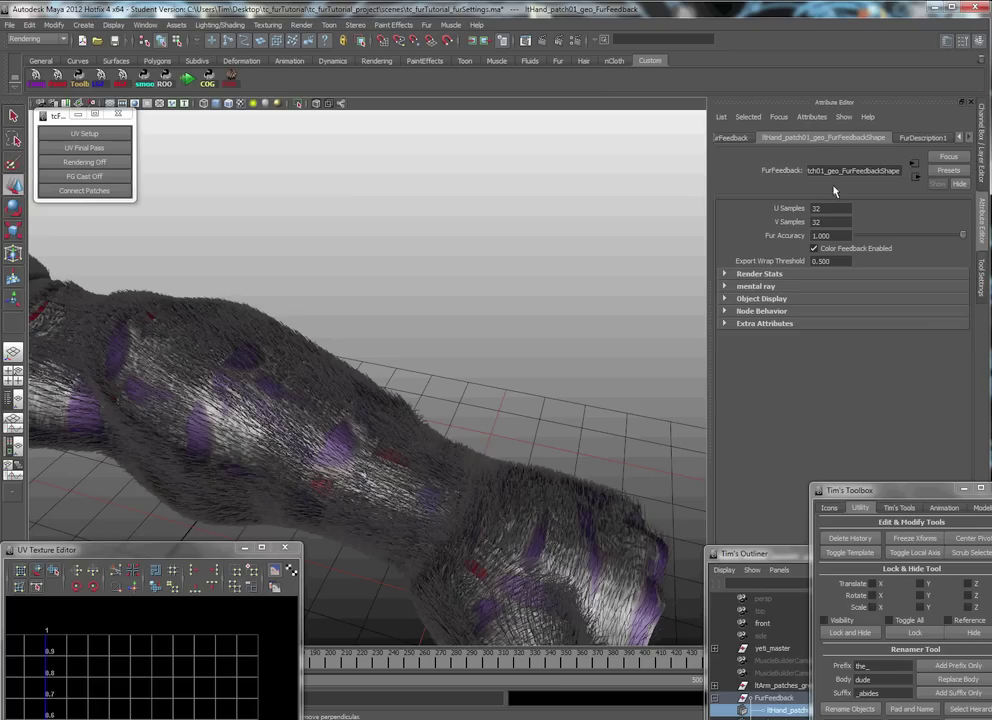
left_click(922, 137)
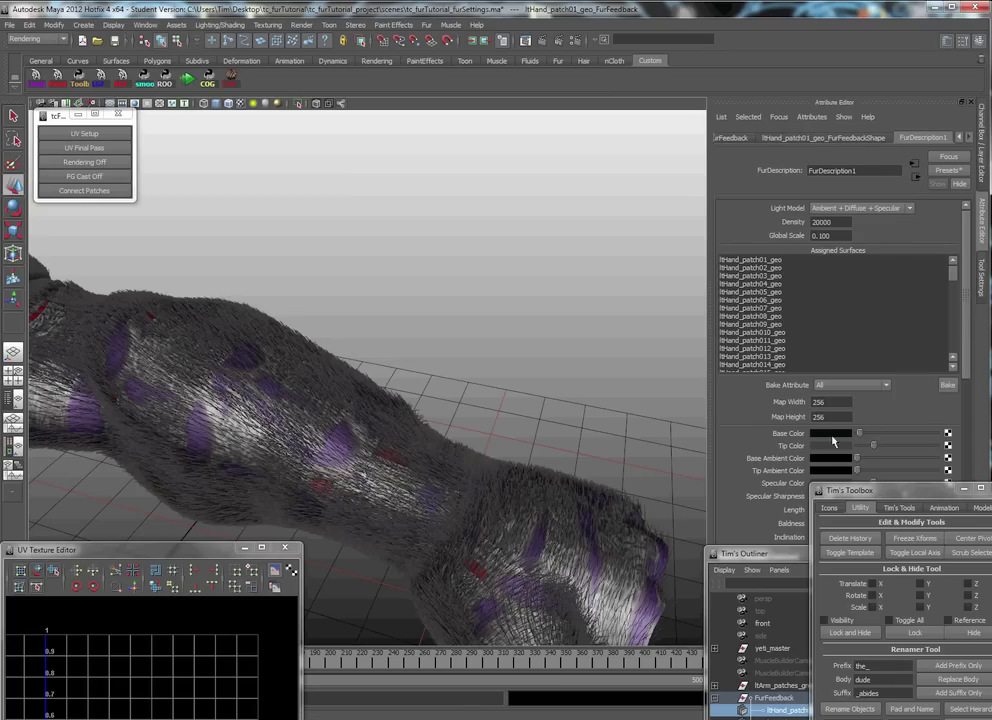
left_click(838, 137)
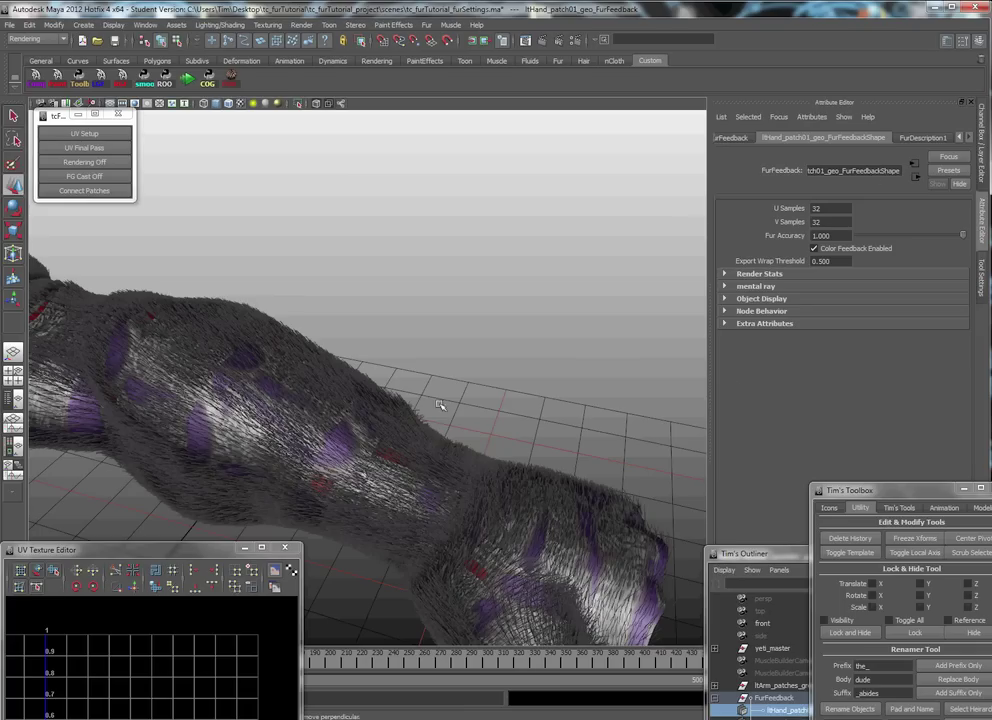
left_click(927, 138)
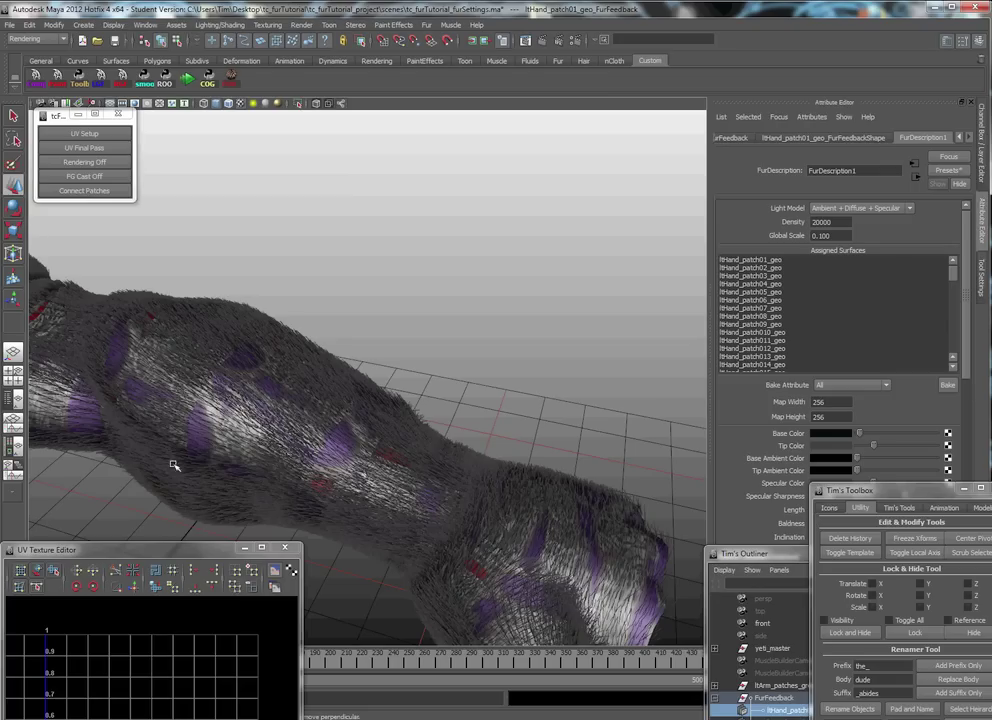
left_click(790, 137)
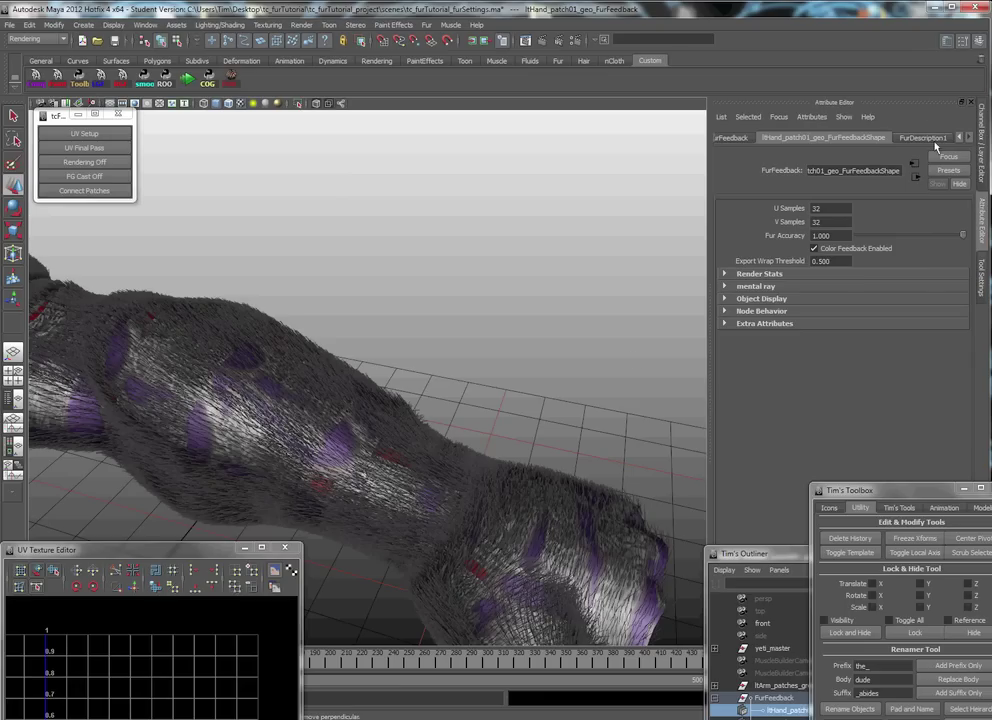
left_click(911, 137)
left_click(855, 138)
Examine the Render Stats and mental ray settings of ltHand_patch01_geo_FurFeedbackShape, including Final Gather Cast
mouse_move(962, 237)
left_mouse_down()
mouse_move(819, 233)
mouse_move(932, 231)
mouse_move(975, 242)
left_mouse_up()
left_click(766, 275)
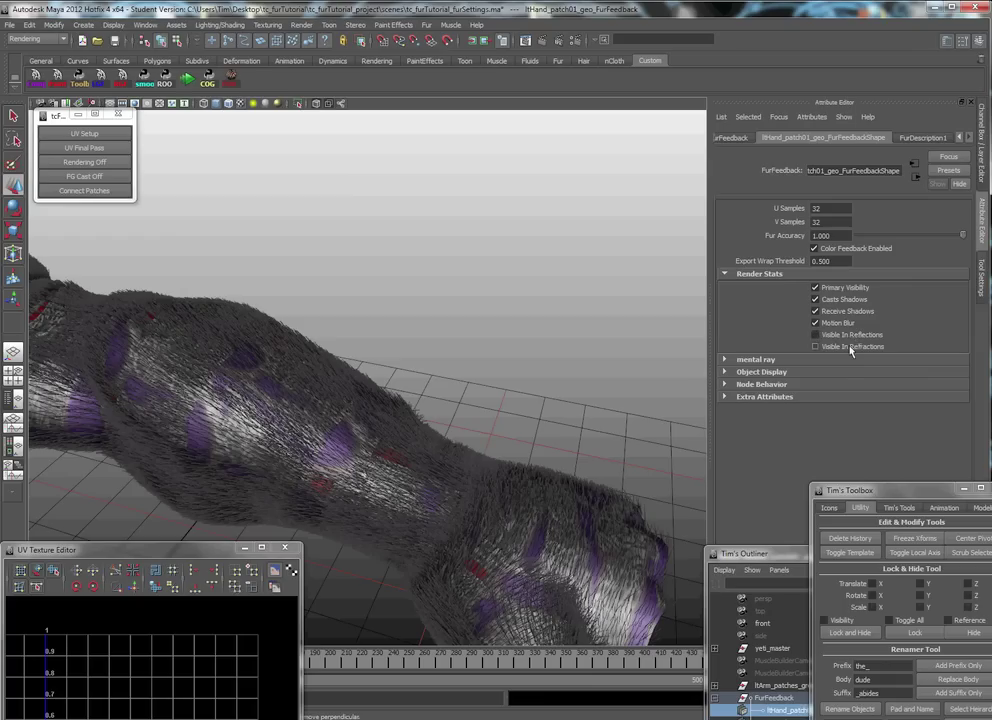
left_click(757, 360)
scroll(768, 400, "down", 3)
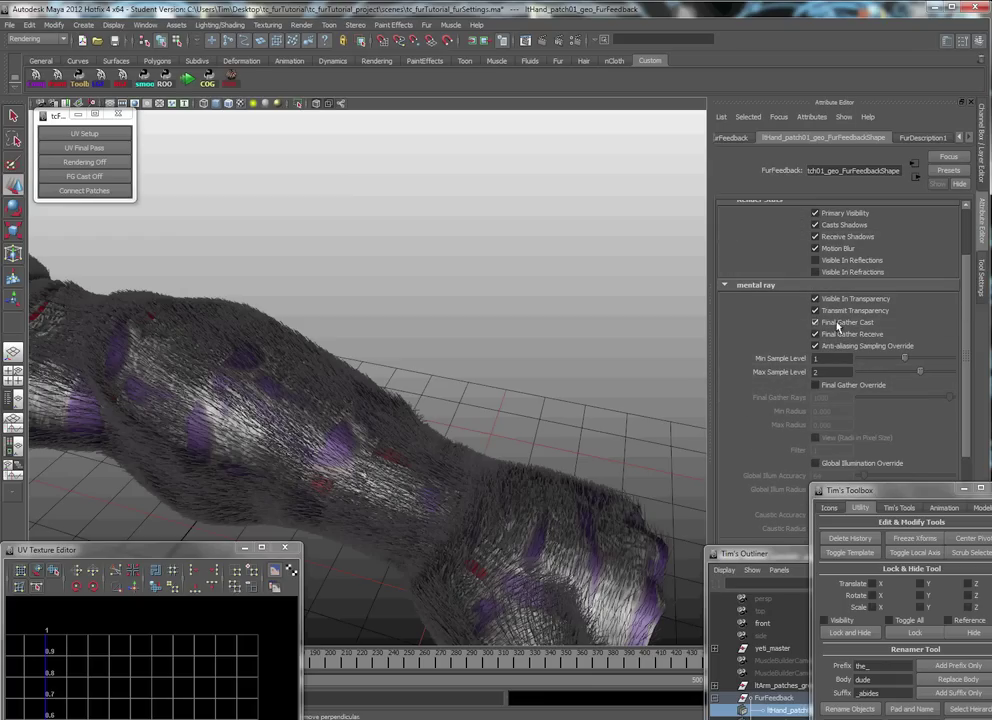
left_click(751, 286)
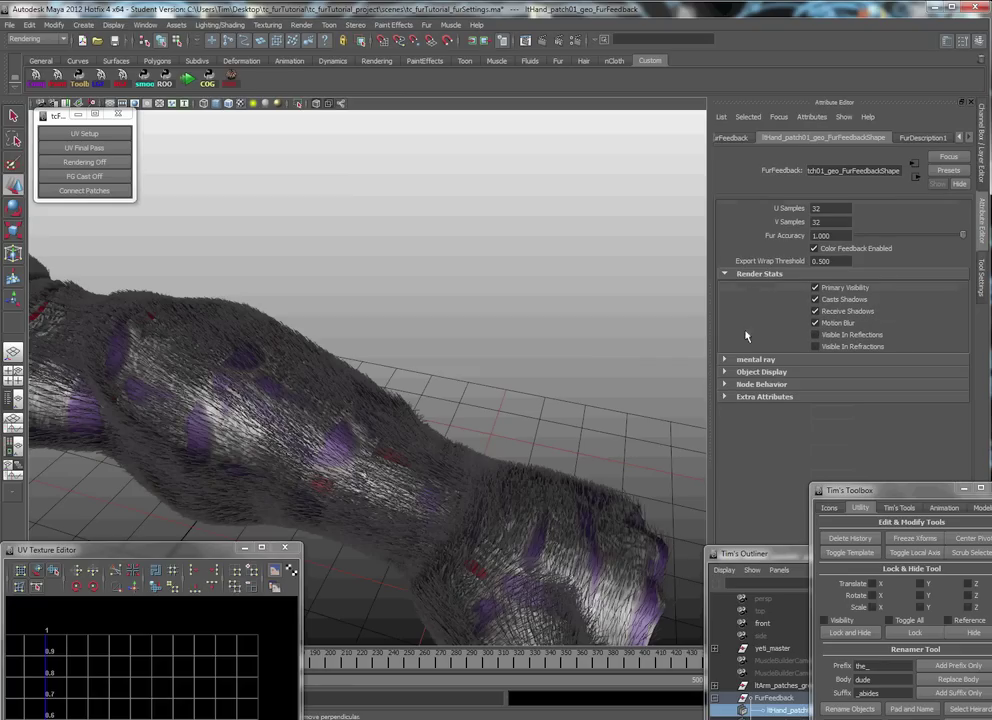
left_click(747, 359)
scroll(779, 388, "down", 3)
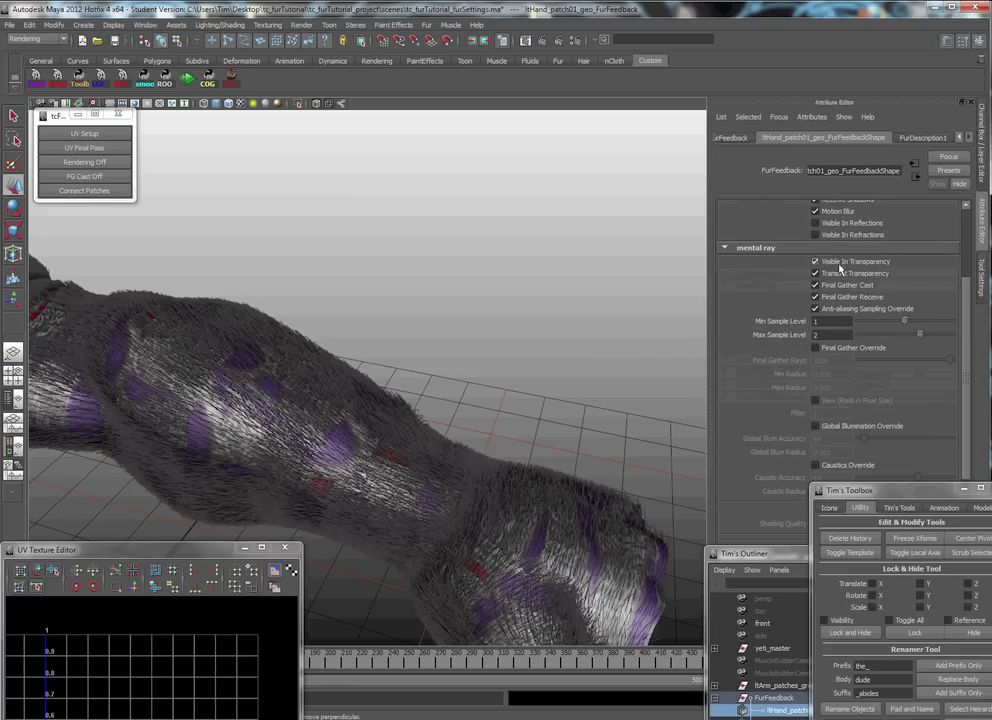
Select all patches and fur feedback nodes of the whole arm and turn off Final Gather Cast for them
left_click_drag(550, 300, 244, 463, "alt")
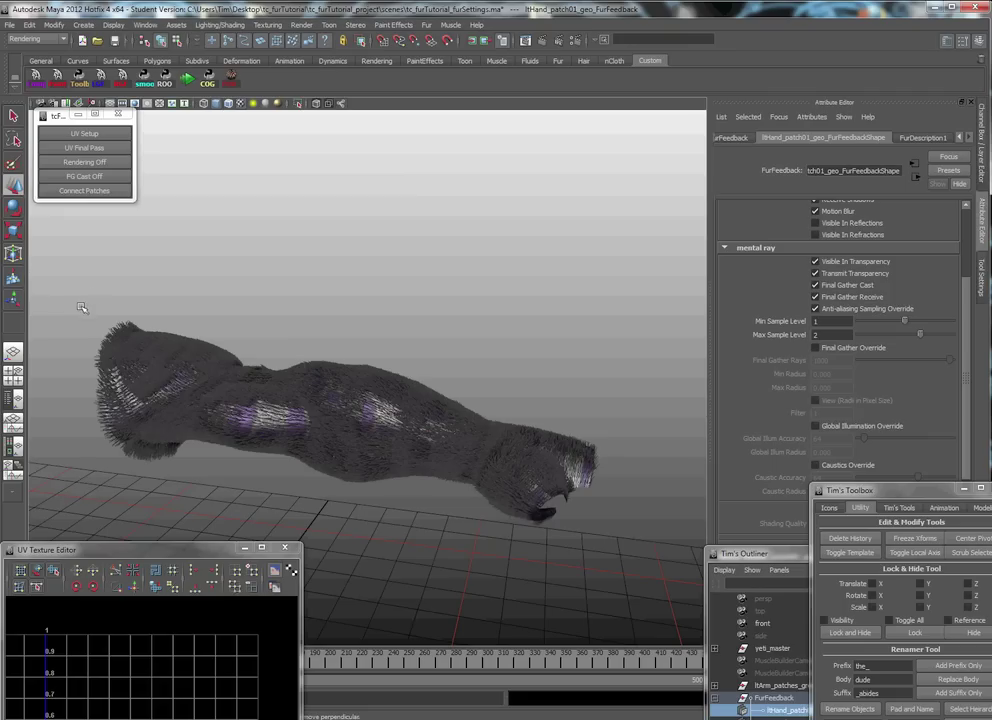
mouse_move(78, 305)
left_mouse_down()
mouse_move(602, 538)
mouse_move(621, 521)
mouse_move(615, 531)
left_mouse_up()
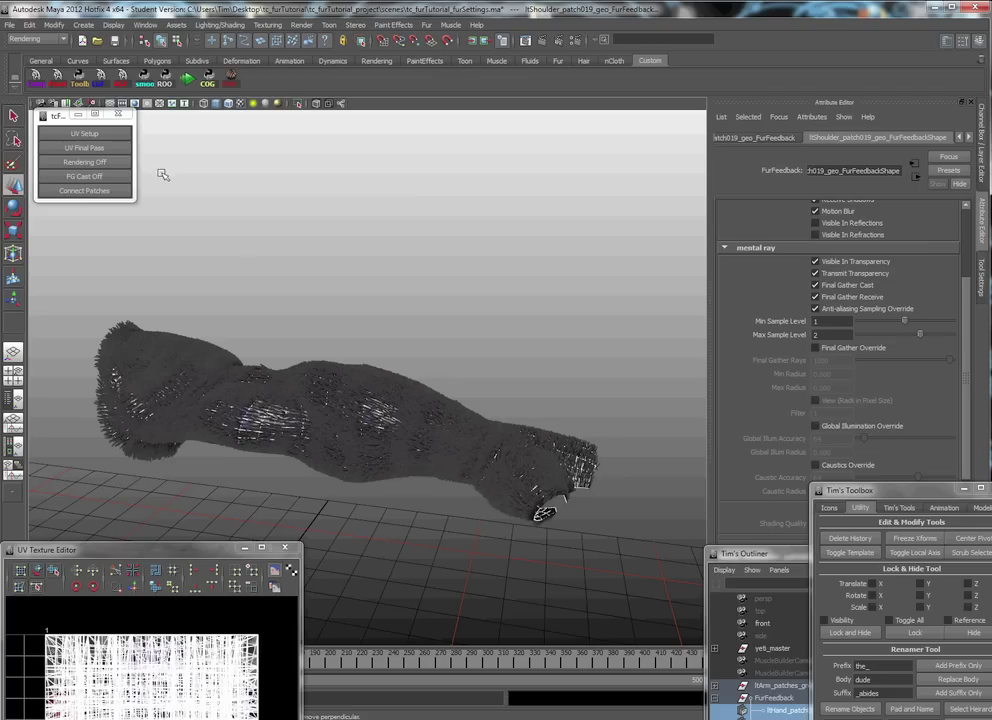
left_click(97, 177)
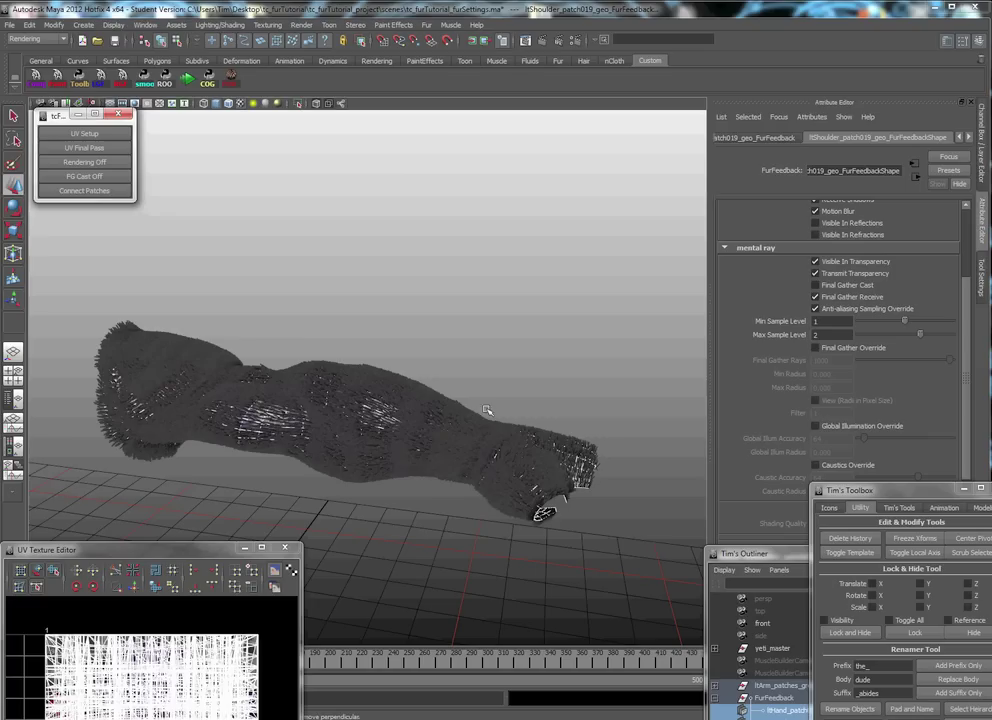
Select all patches of the whole arm and turn off their rendering with the Rendering Off script
left_click(91, 300)
left_click_drag(91, 300, 591, 523)
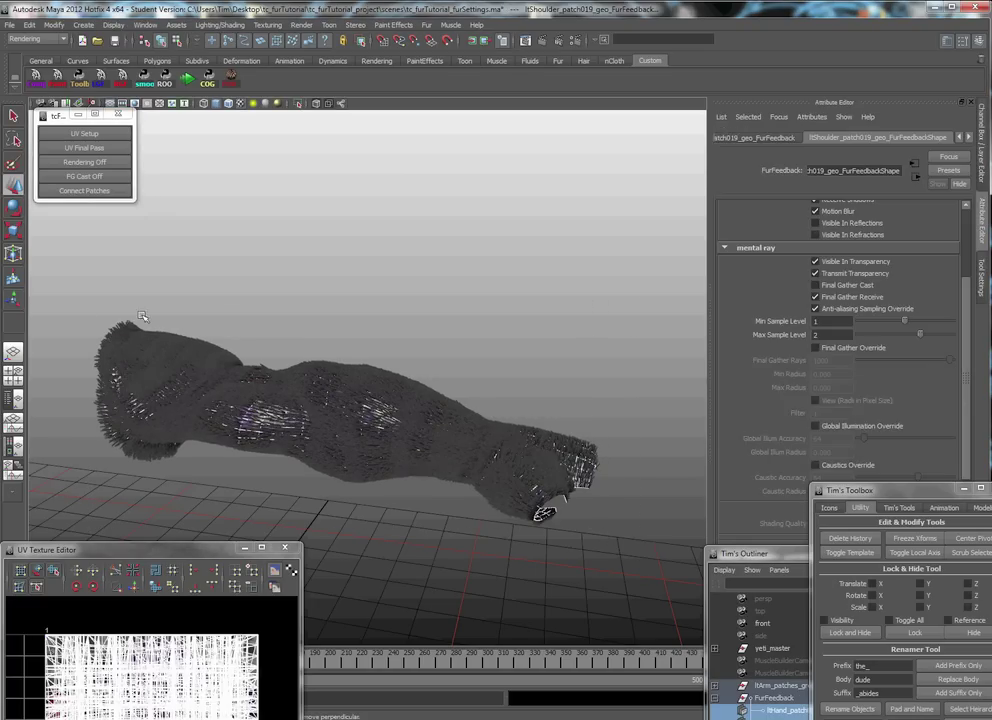
left_click(86, 305)
left_click_drag(86, 305, 622, 556)
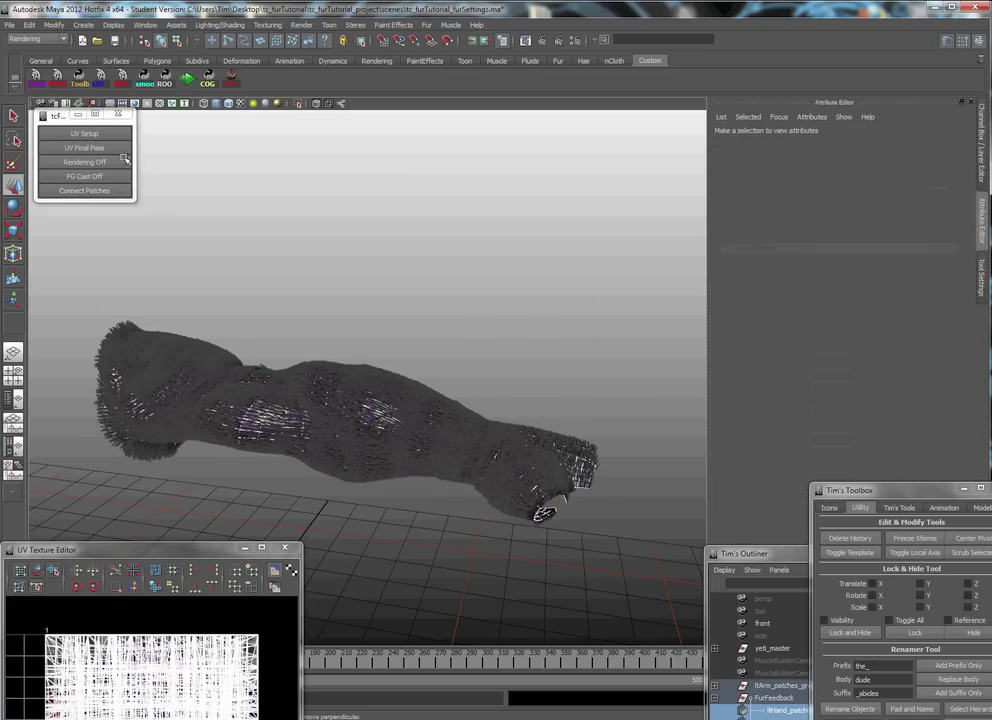
left_click(66, 167)
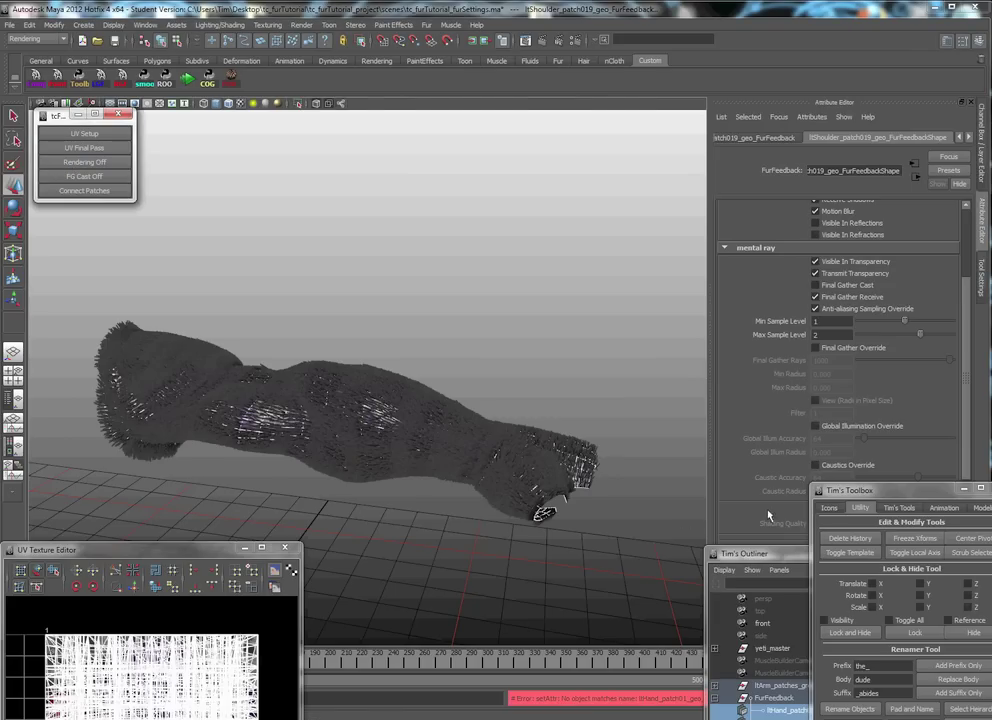
Inspect the Render Stats of forearm patch ltForeArm_patch014_geoShape, including Primary Visibility, and clear the selection
left_click(372, 407)
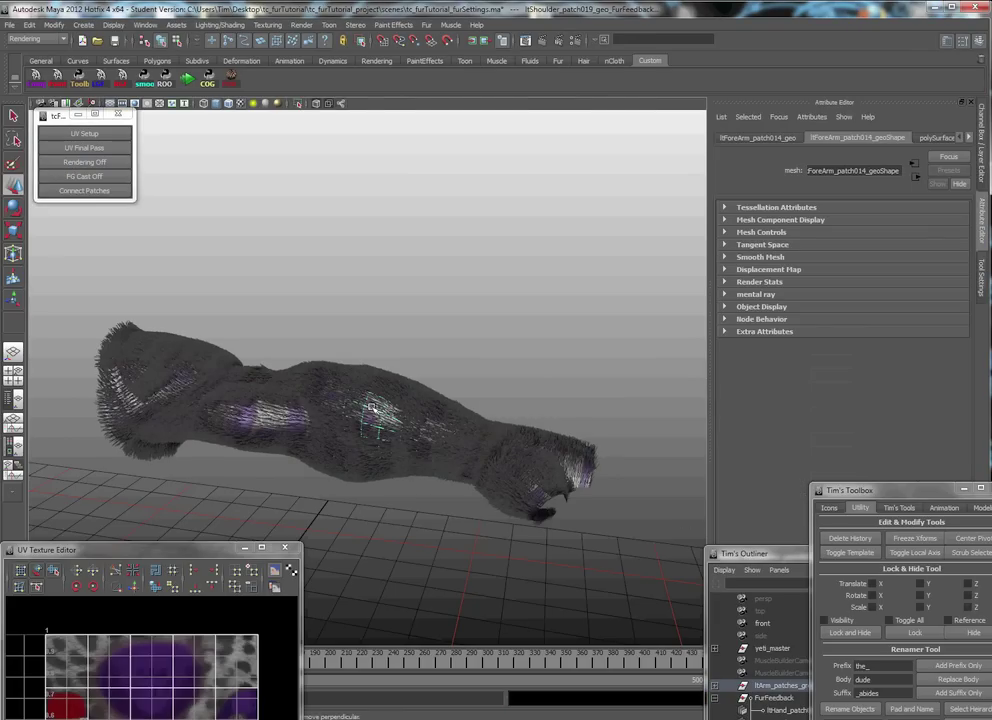
left_click(921, 139)
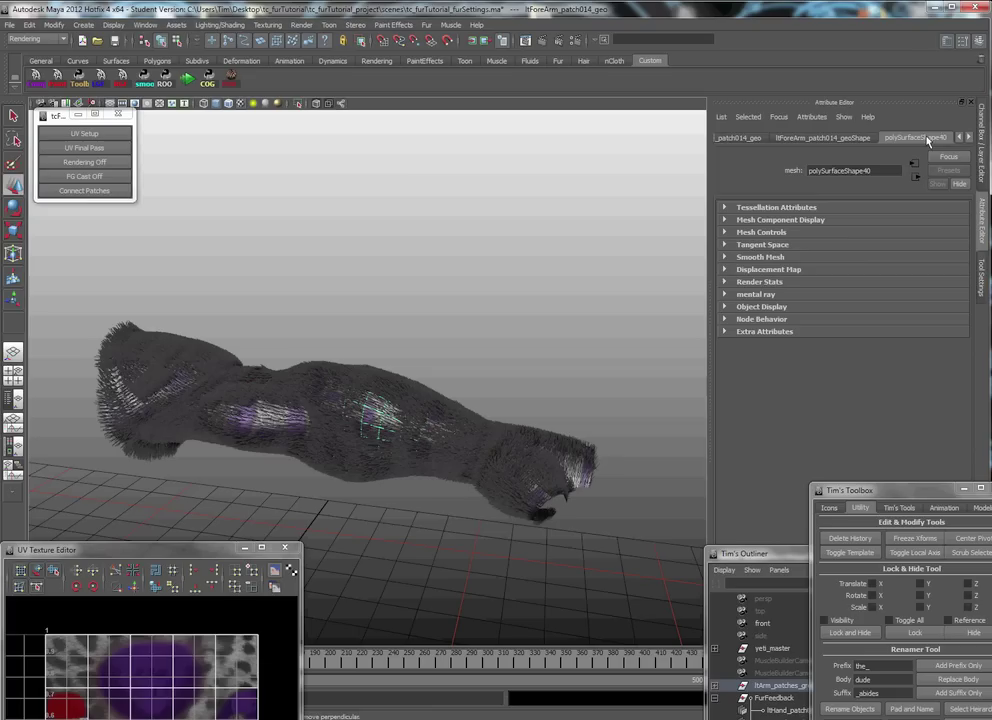
left_click(857, 139)
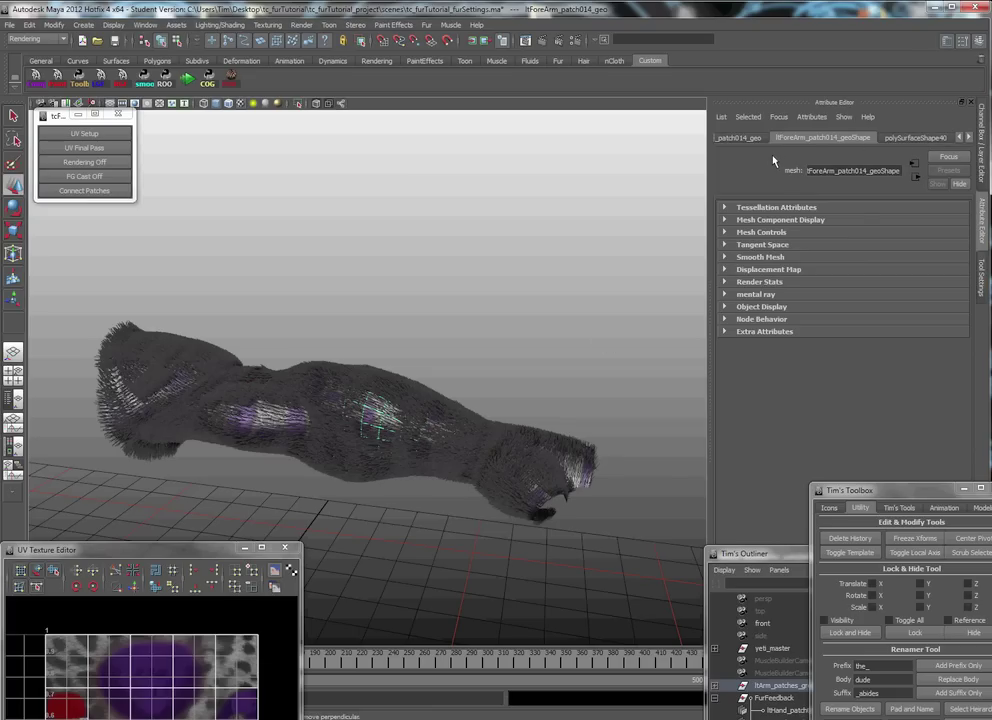
left_click(755, 139)
left_click(815, 139)
left_click(761, 283)
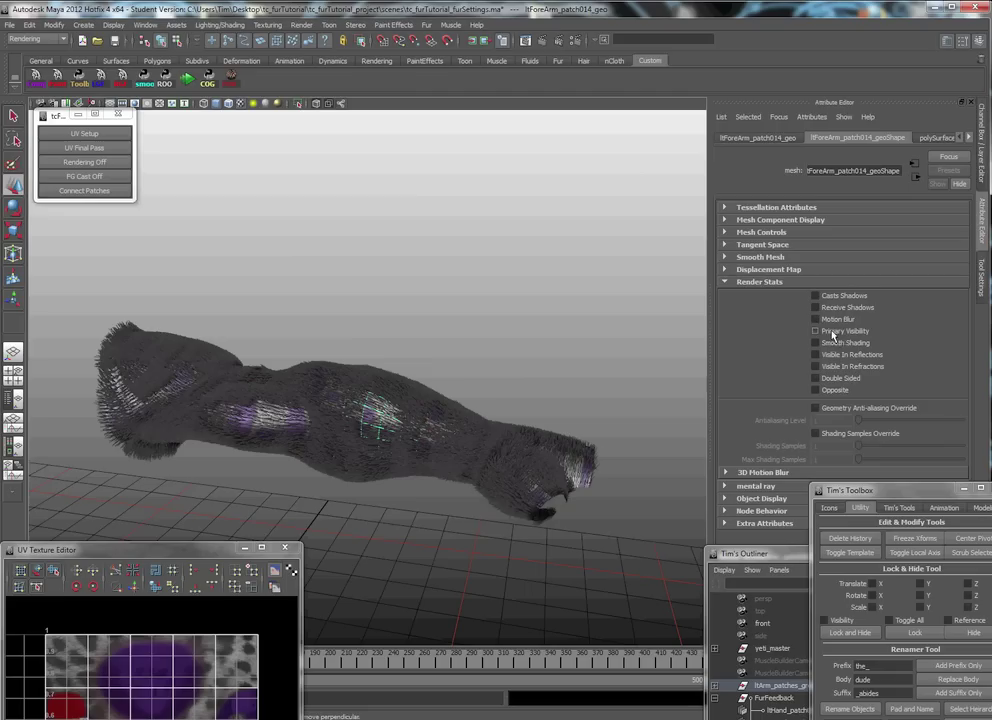
left_click(345, 262)
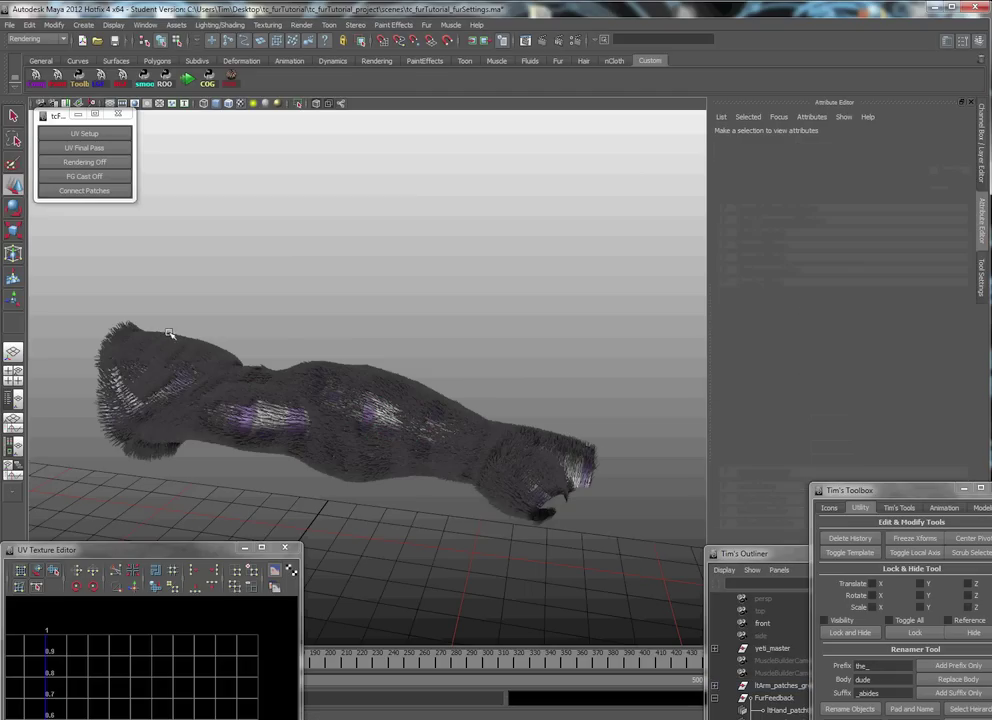